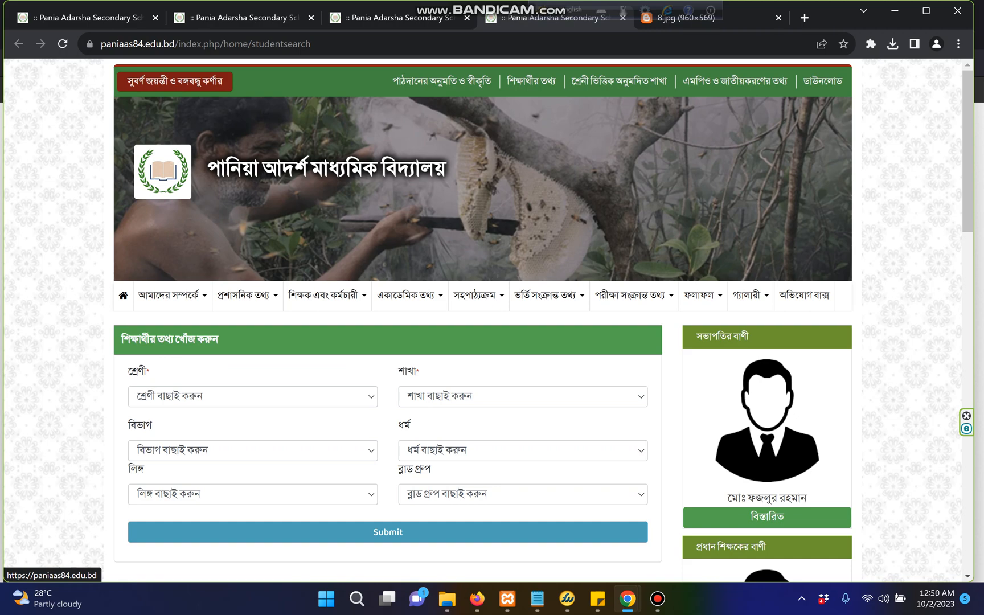
Return to the Pania Adarsha school home page and look over its notice board and top menus
left_click(163, 171)
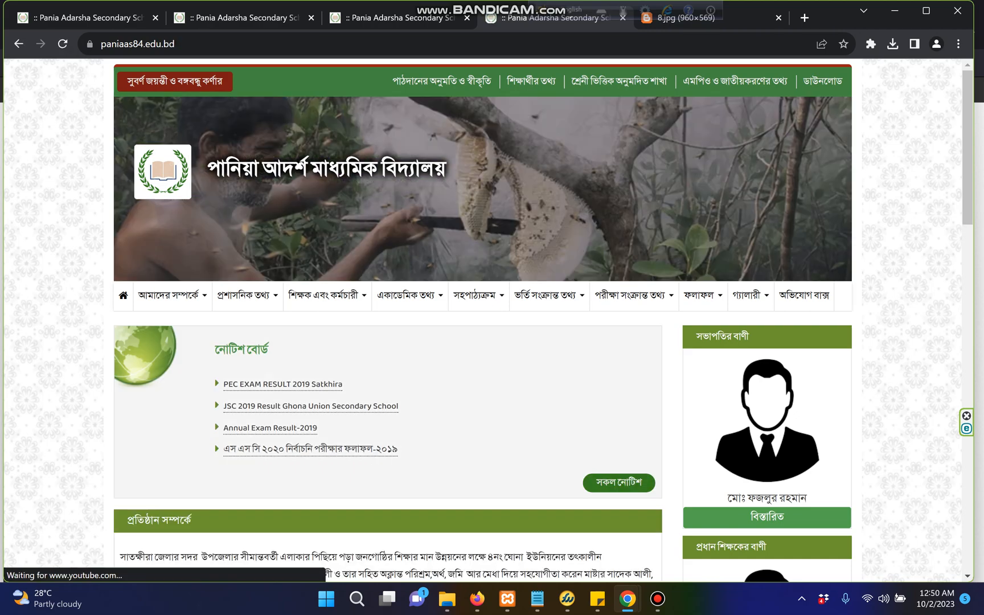
scroll(483, 319, "down", 2)
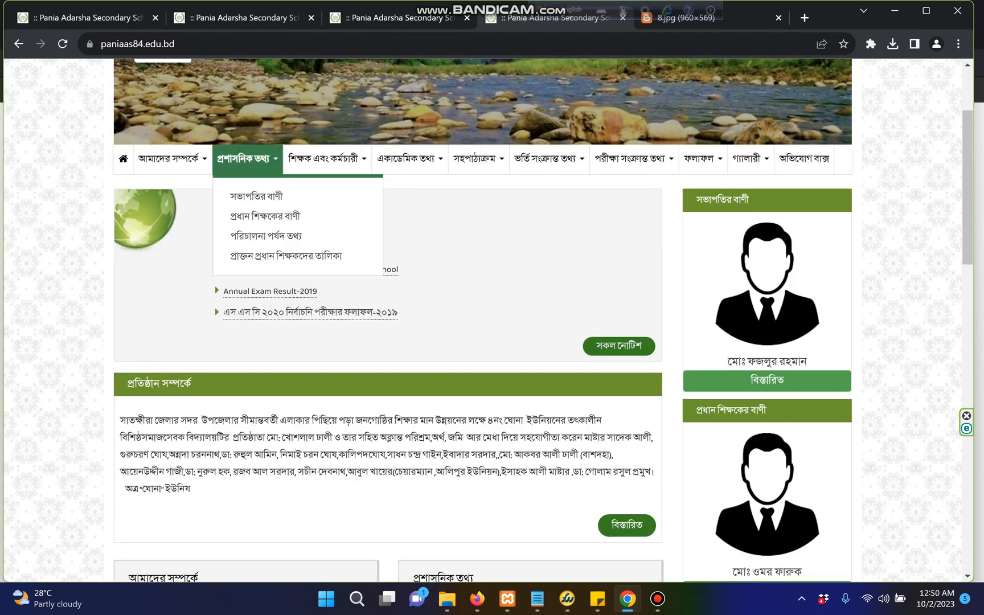
mouse_move(173, 159)
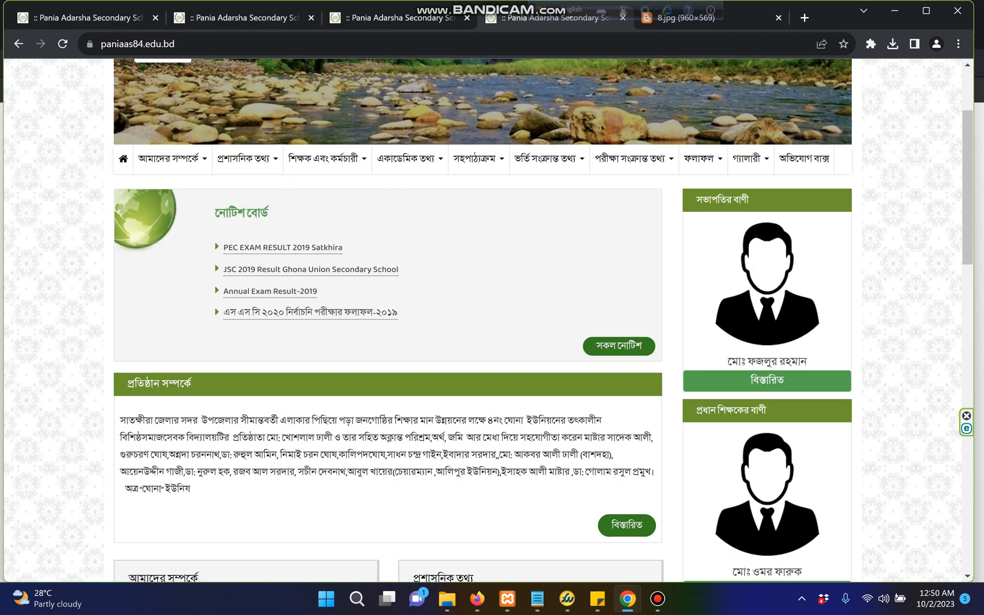
scroll(488, 321, "up", 1)
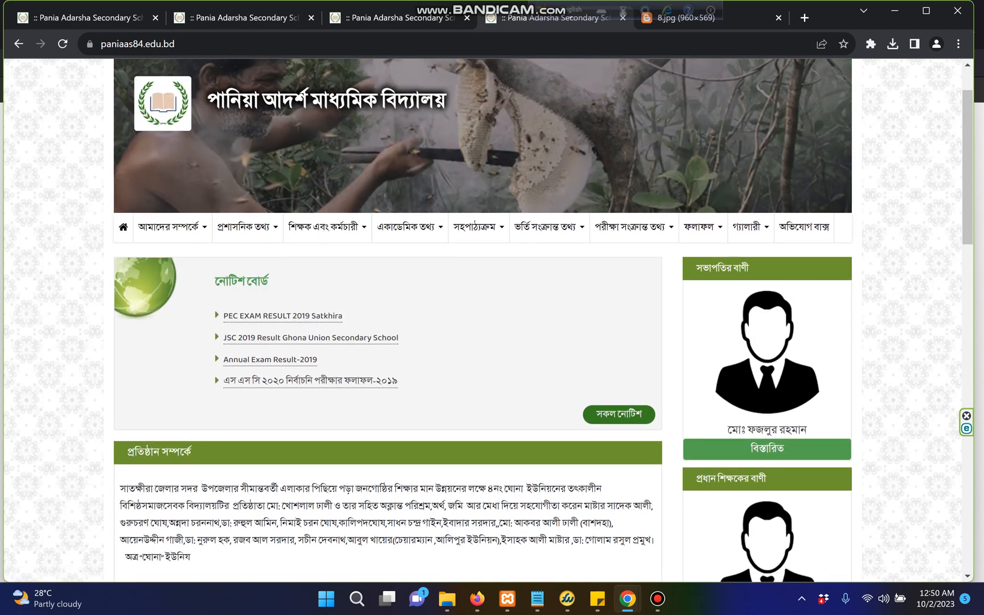
mouse_move(627, 598)
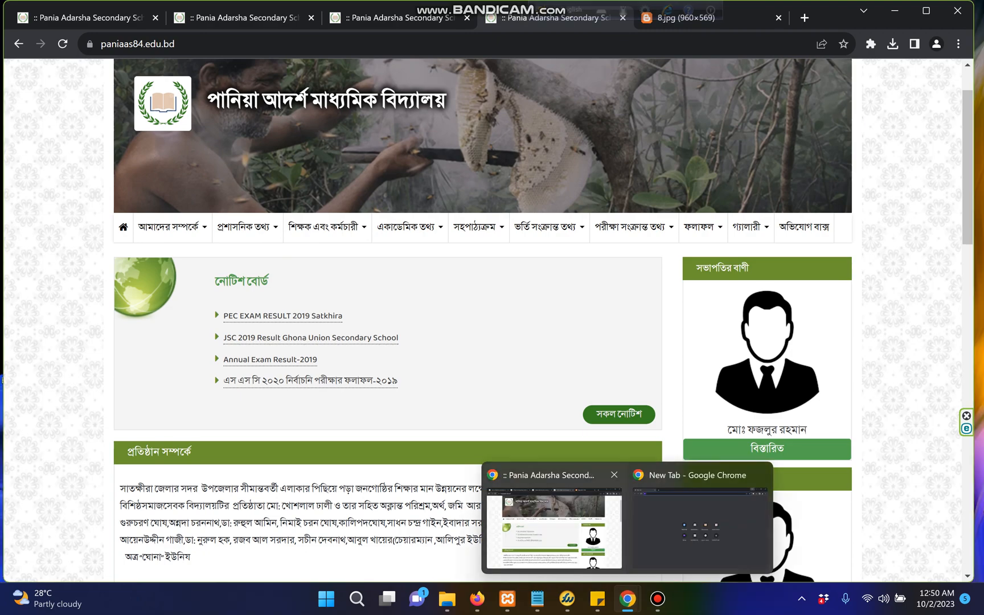
In the Firefox admin, go to Article Setup > Annual Plan, delete the old row and start a new entry
mouse_move(477, 598)
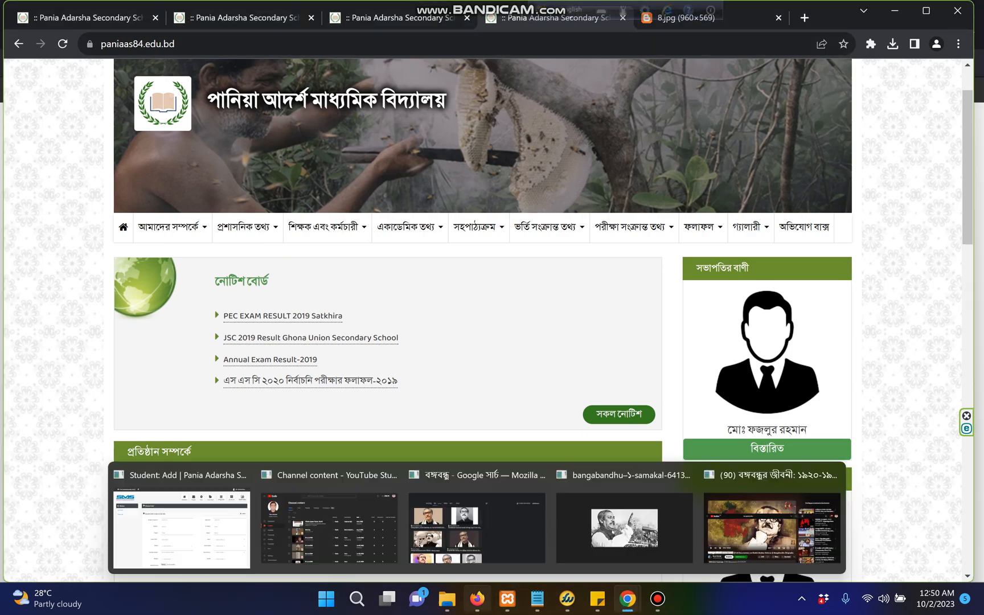
left_click(182, 524)
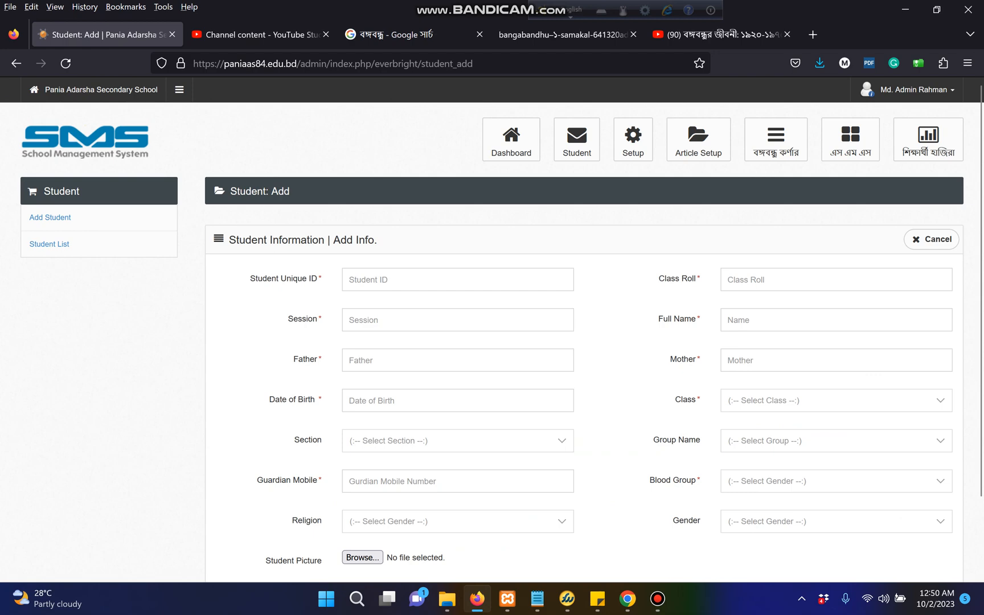
left_click(698, 140)
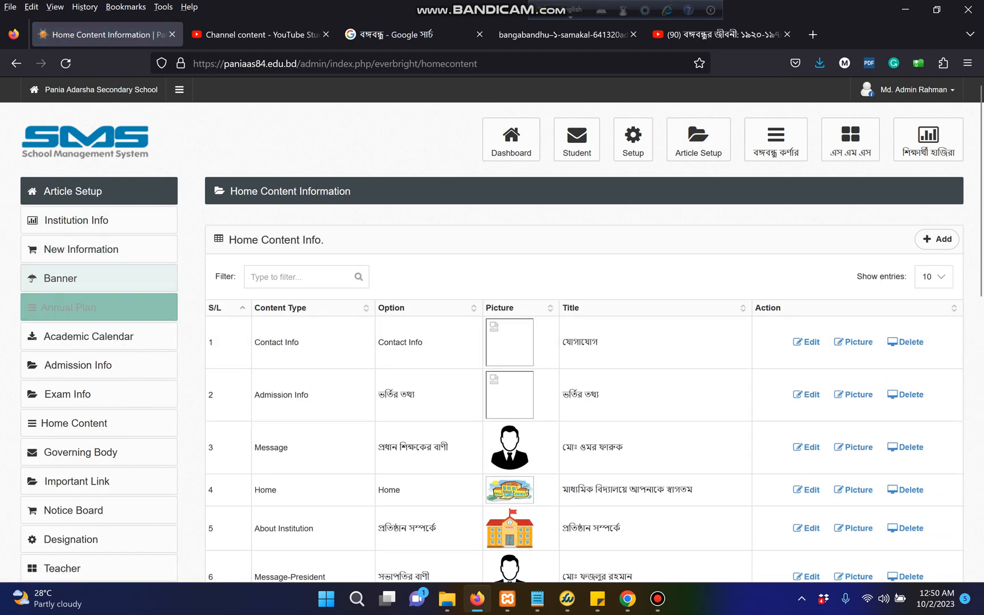
left_click(99, 307)
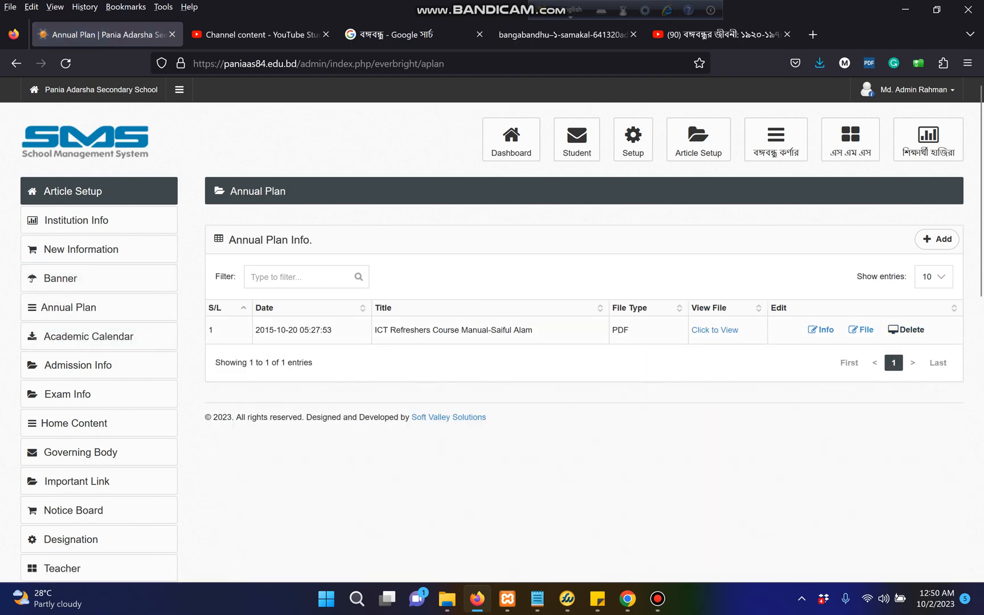
left_click(905, 329)
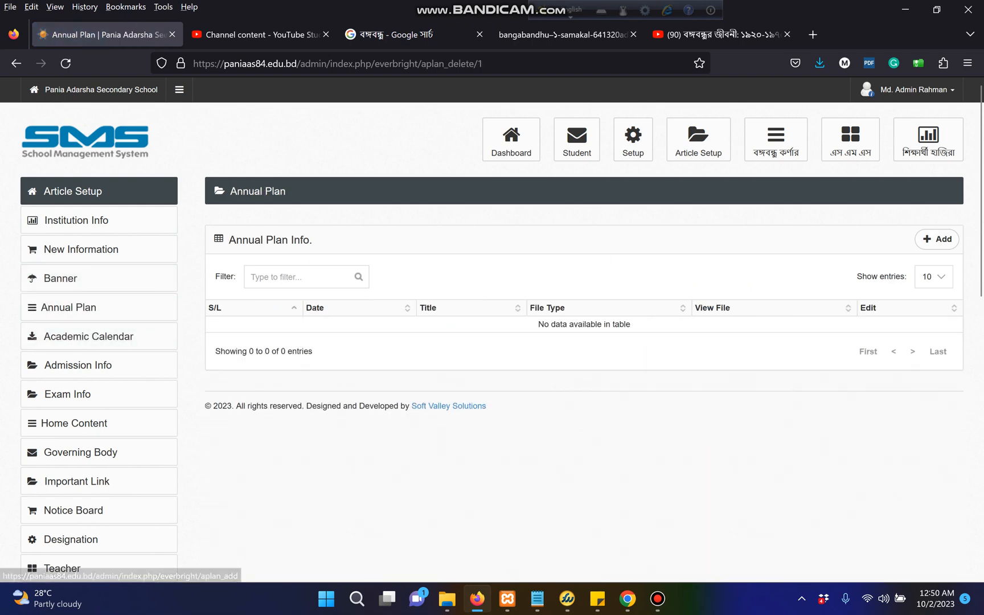
left_click(937, 239)
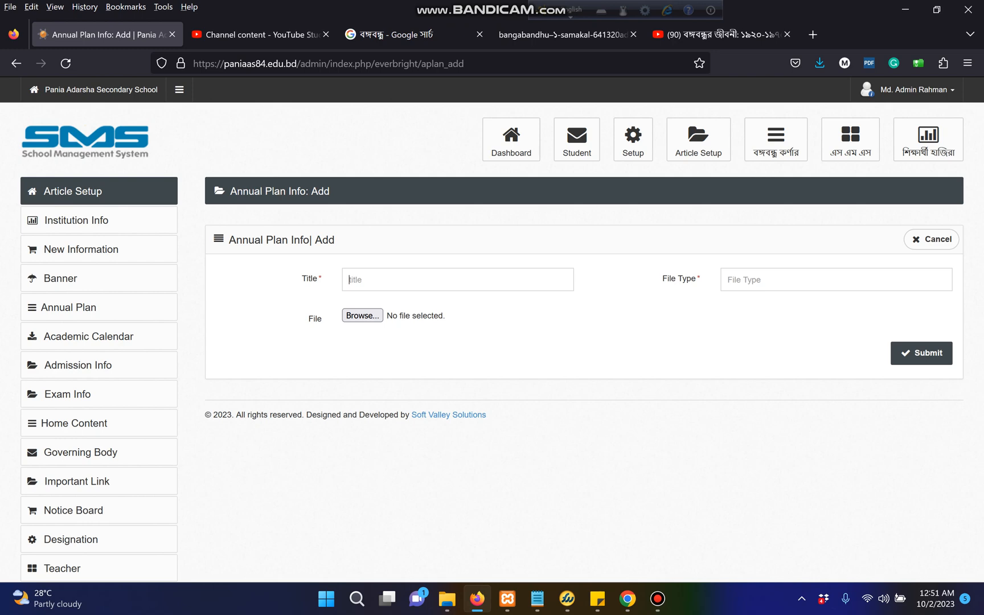
Attach test.pdf from the Desktop to the Annual Plan Info Add form
left_click(363, 316)
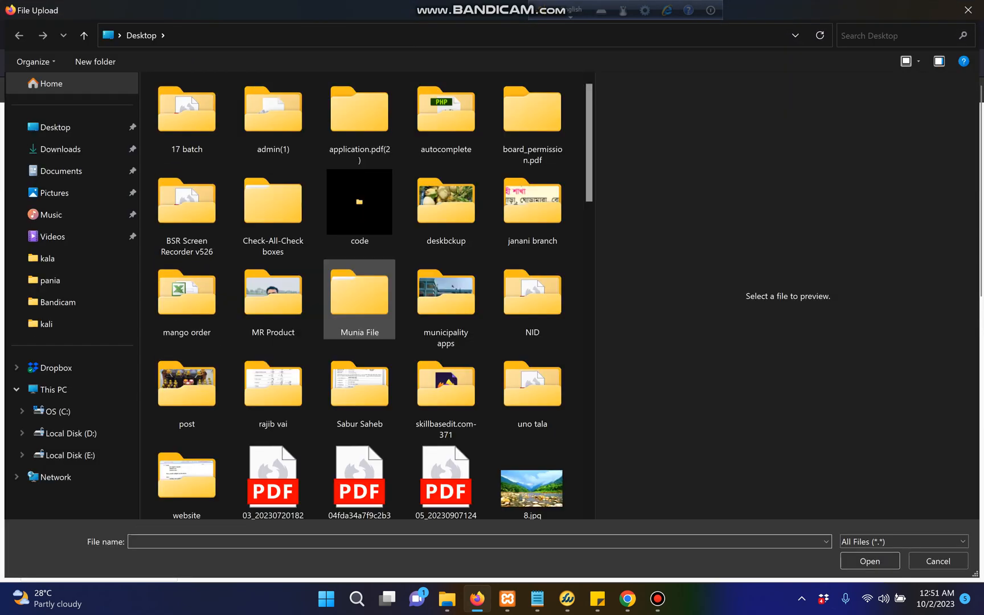
scroll(533, 252, "down", 10)
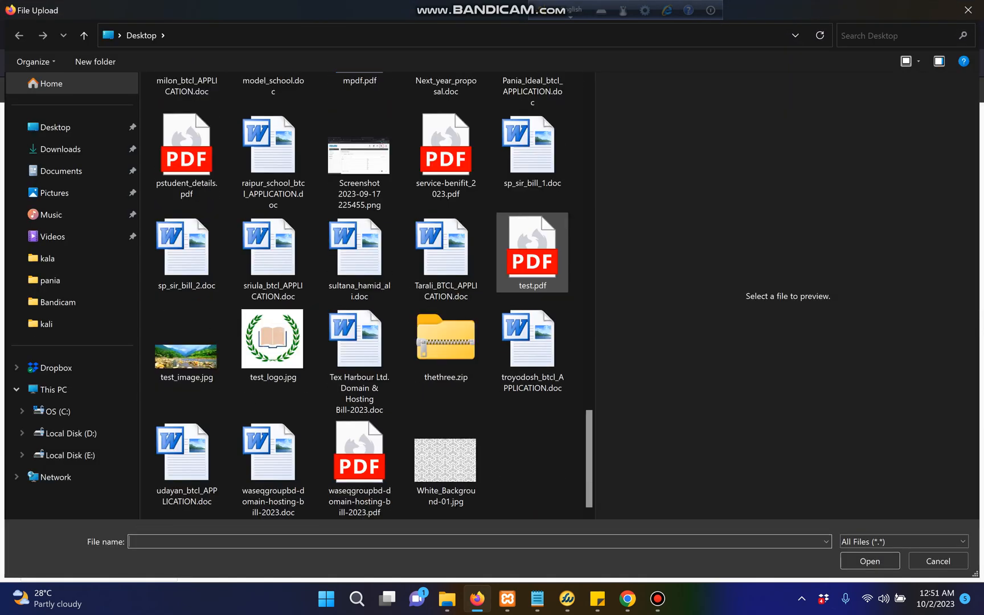
left_click(532, 252)
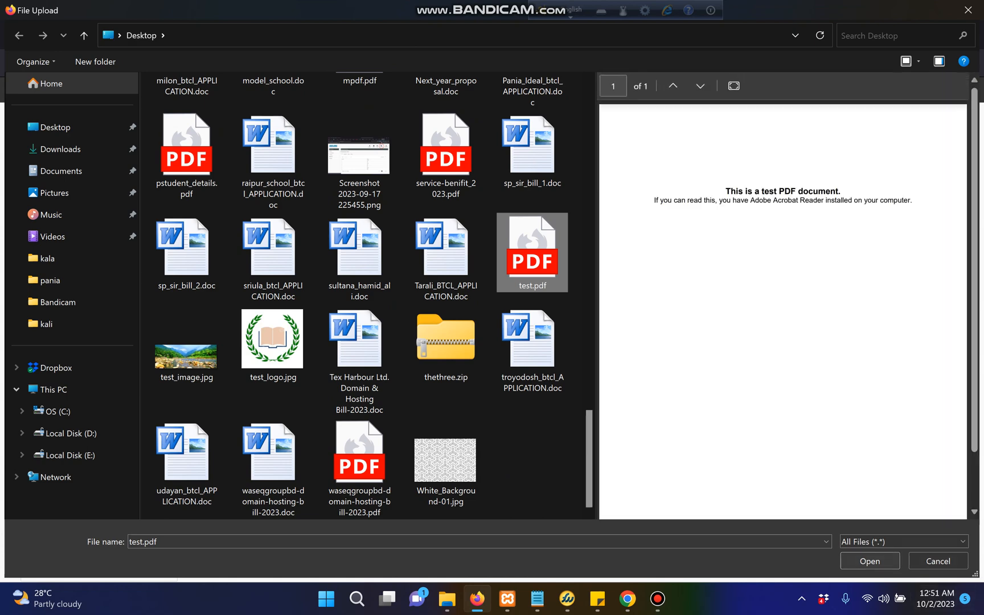
left_click(870, 561)
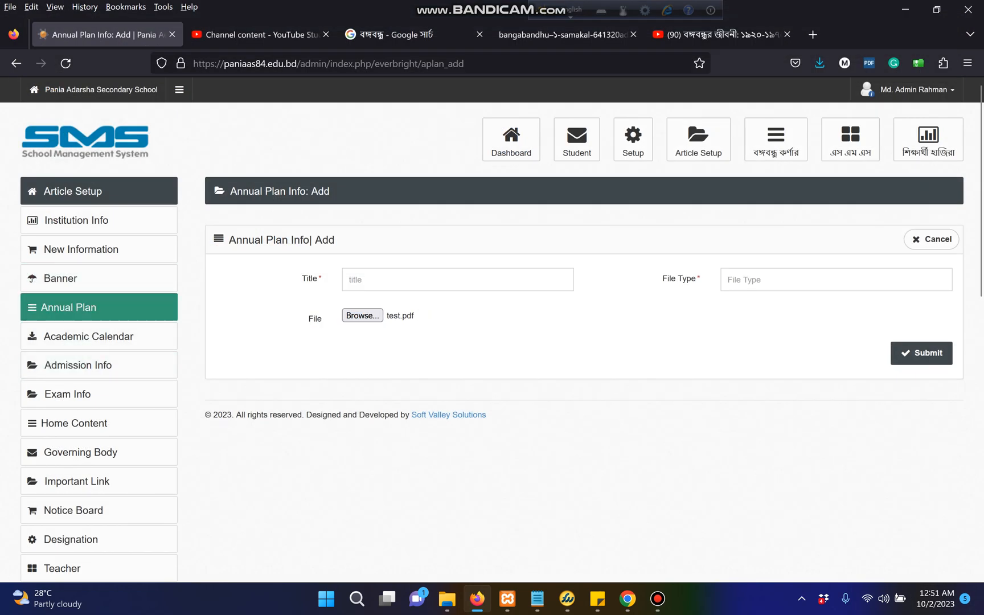
mouse_move(657, 598)
mouse_move(628, 598)
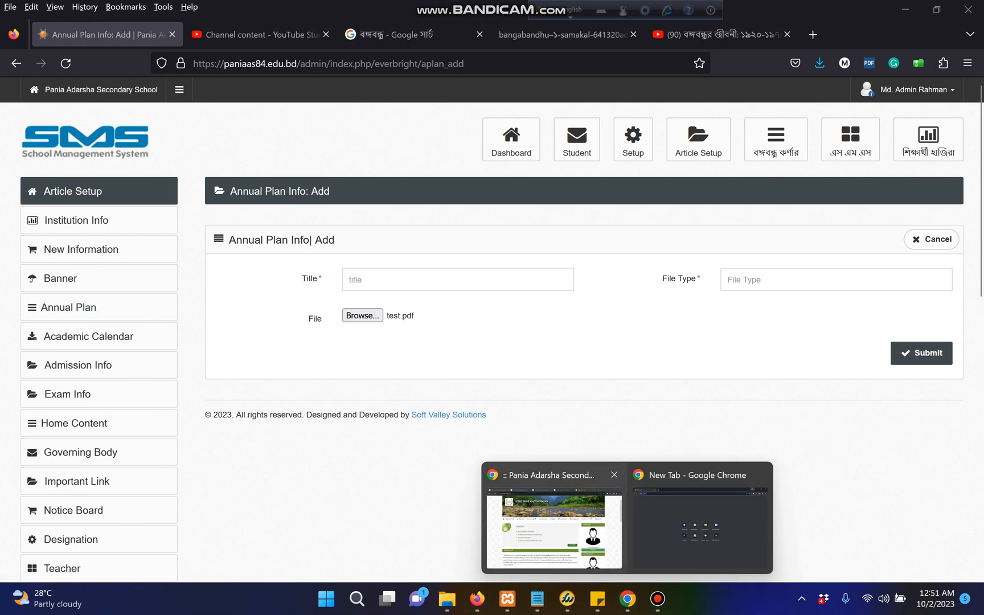
left_click(556, 528)
mouse_move(173, 228)
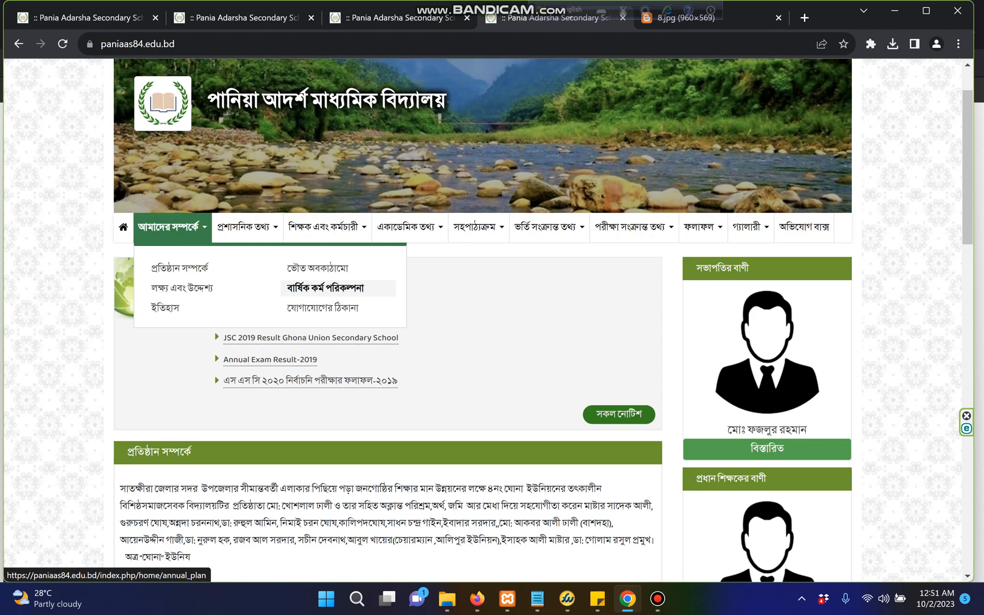
mouse_move(627, 598)
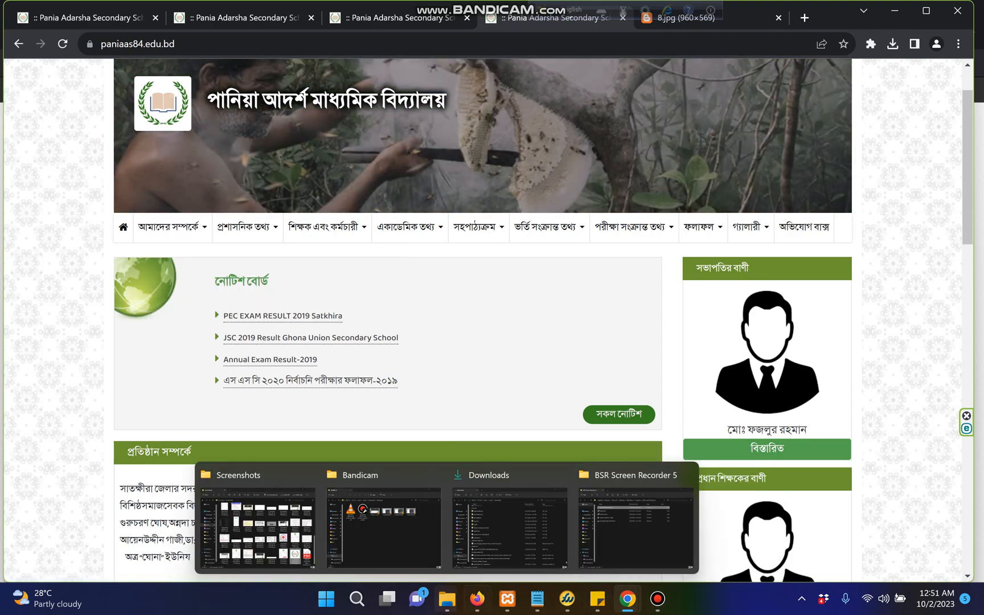
mouse_move(477, 598)
left_click(181, 519)
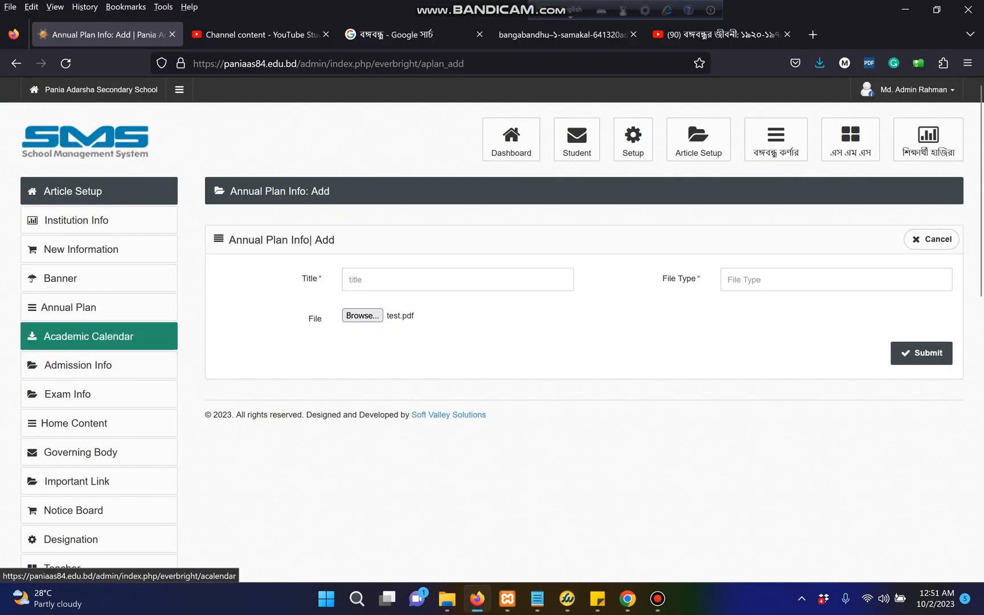
Open the Academic Calendar list and try its Add form, then back out to Annual Plan
left_click(88, 336)
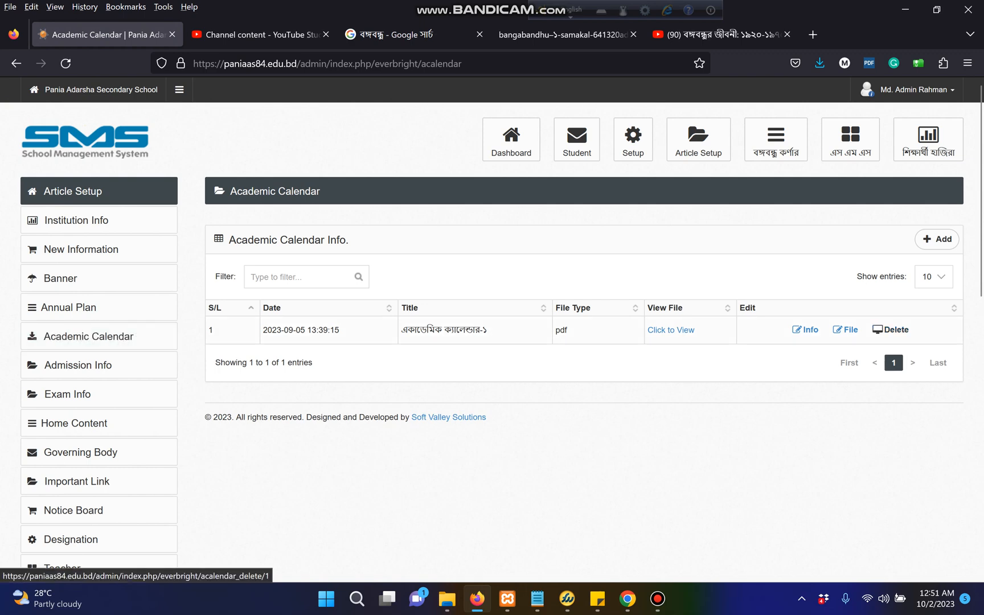
left_click(938, 239)
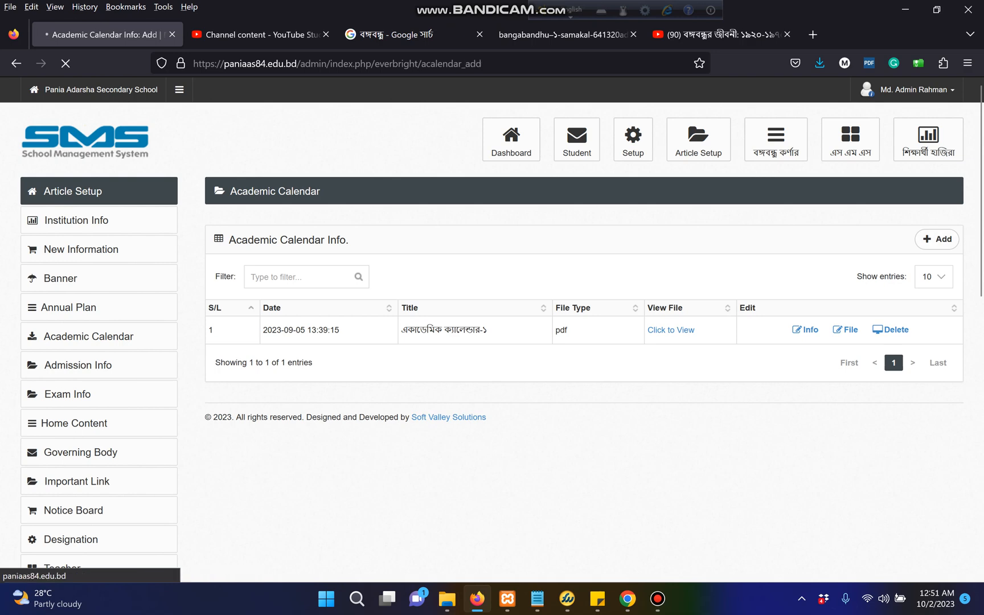
left_click(458, 280)
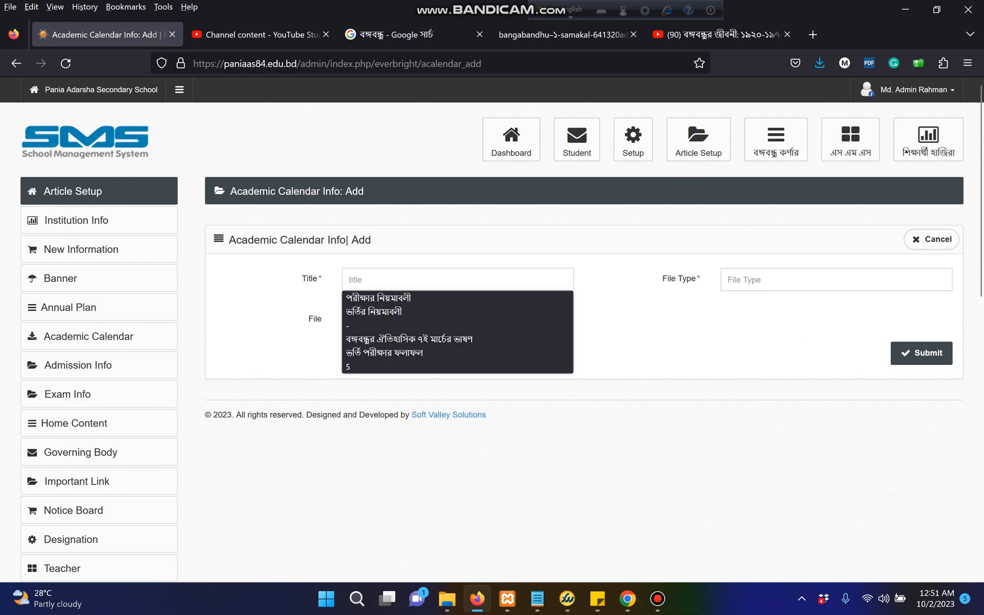
key("Escape")
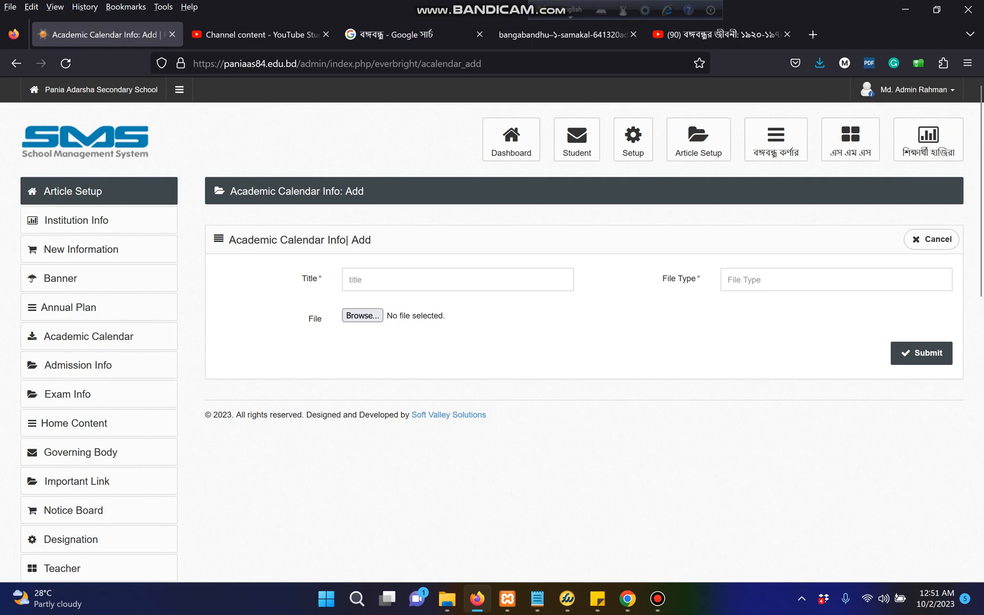
left_click(69, 307)
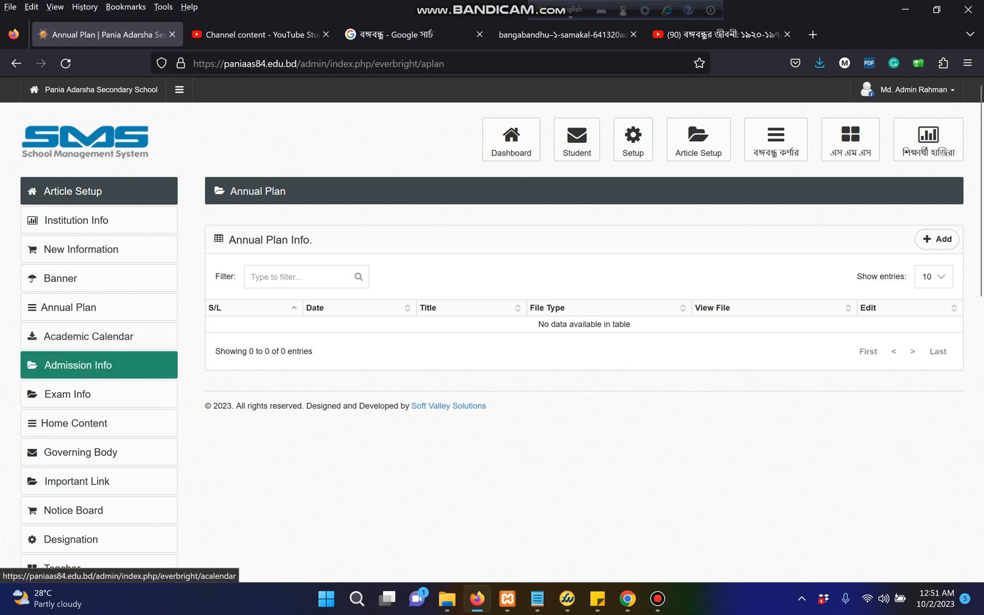
Reopen Academic Calendar and view the current first-term events calendar file
left_click(88, 336)
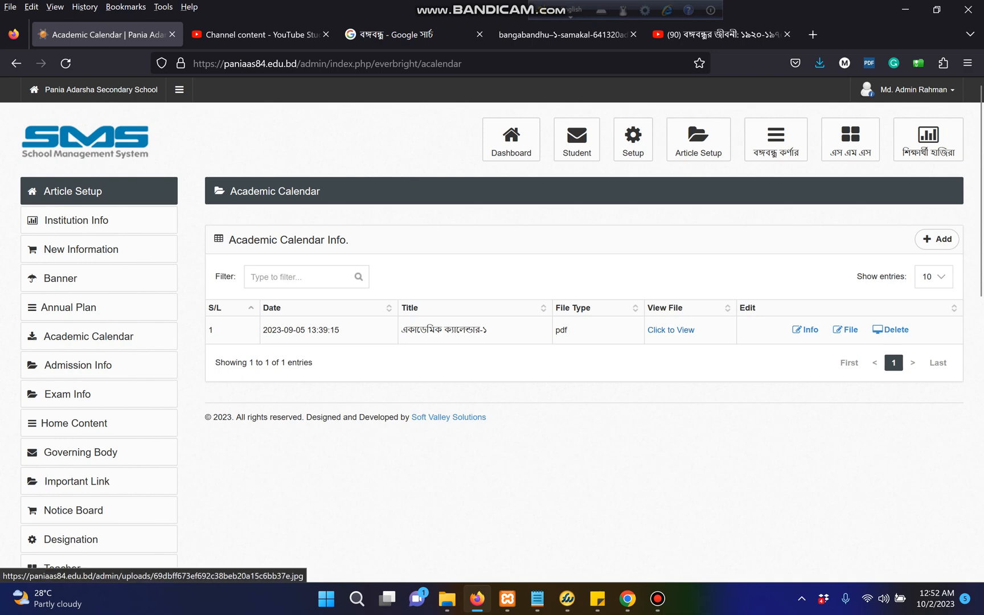
left_click(671, 330)
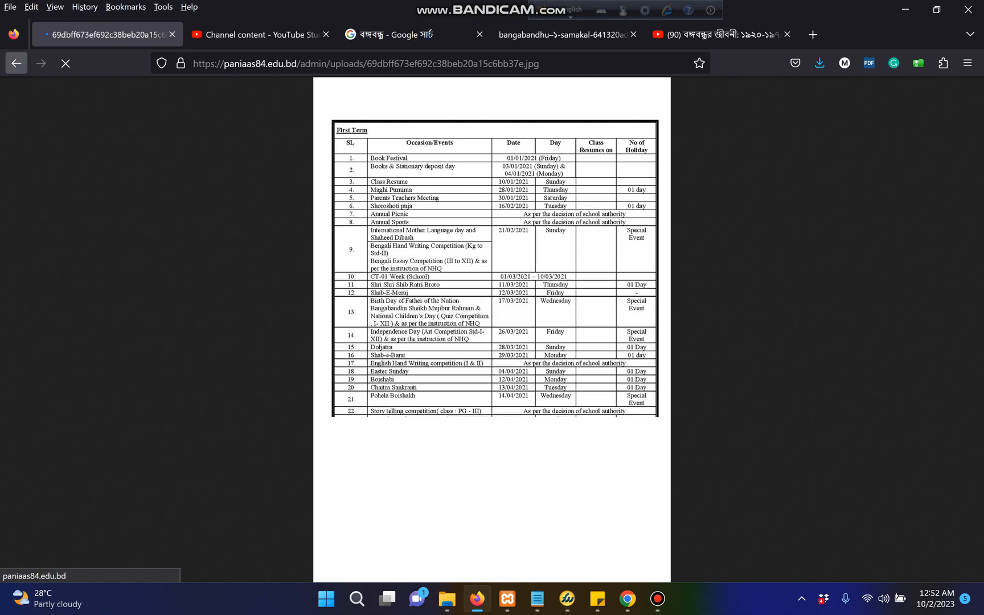
left_click(16, 63)
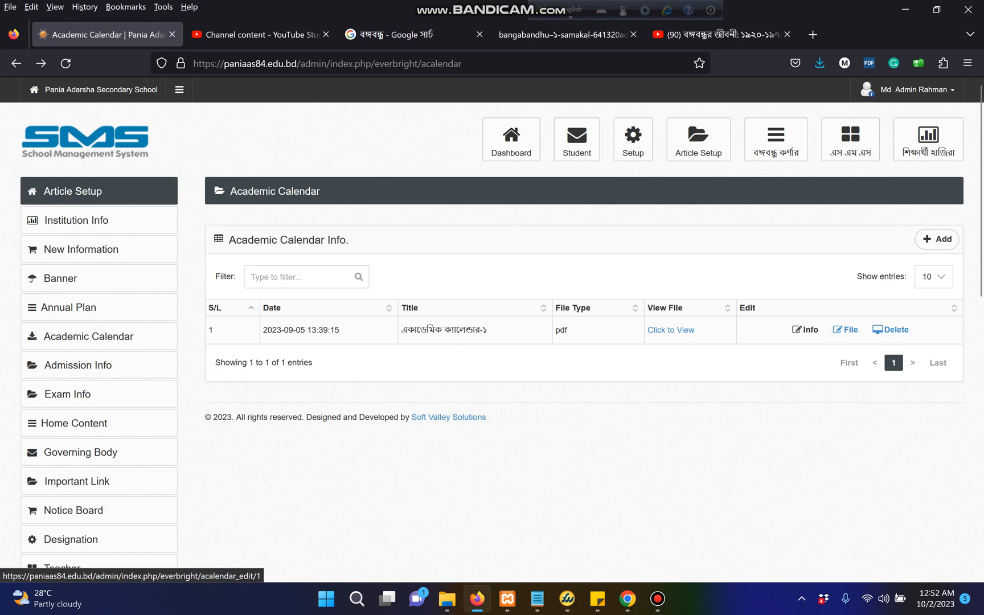
left_click(805, 330)
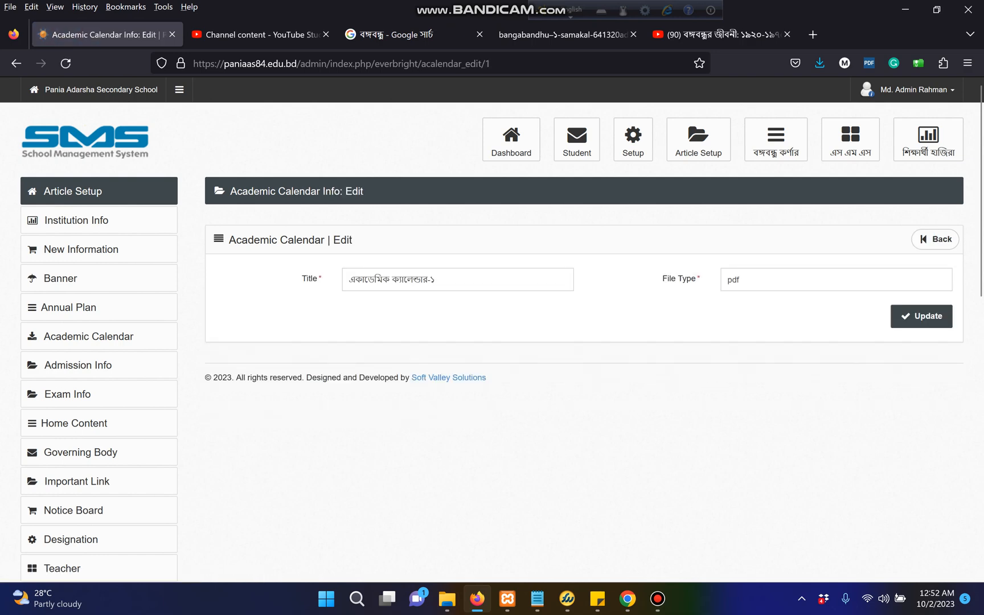
left_click_drag(436, 279, 347, 280)
key("Tab")
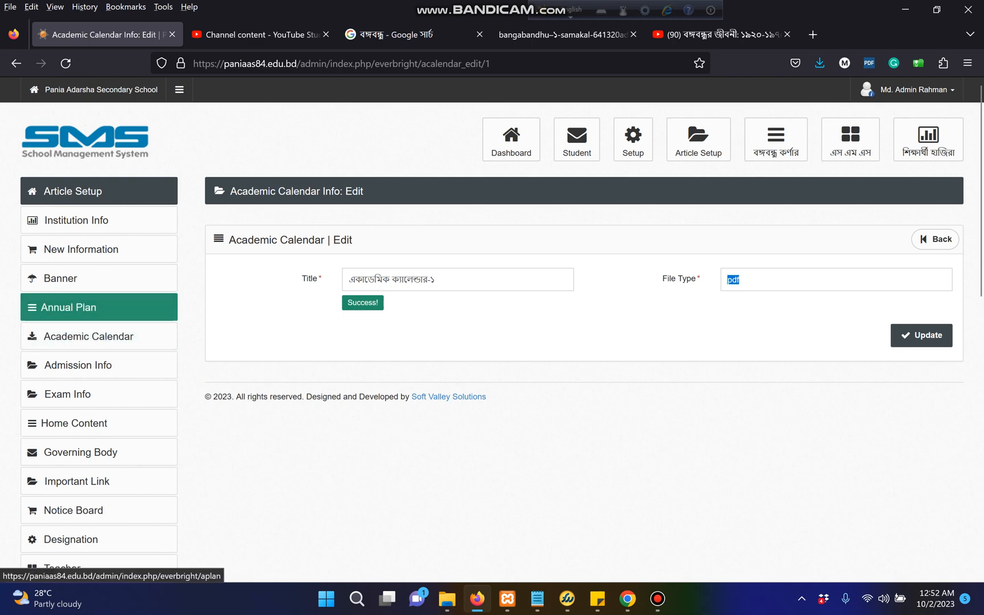
left_click(99, 337)
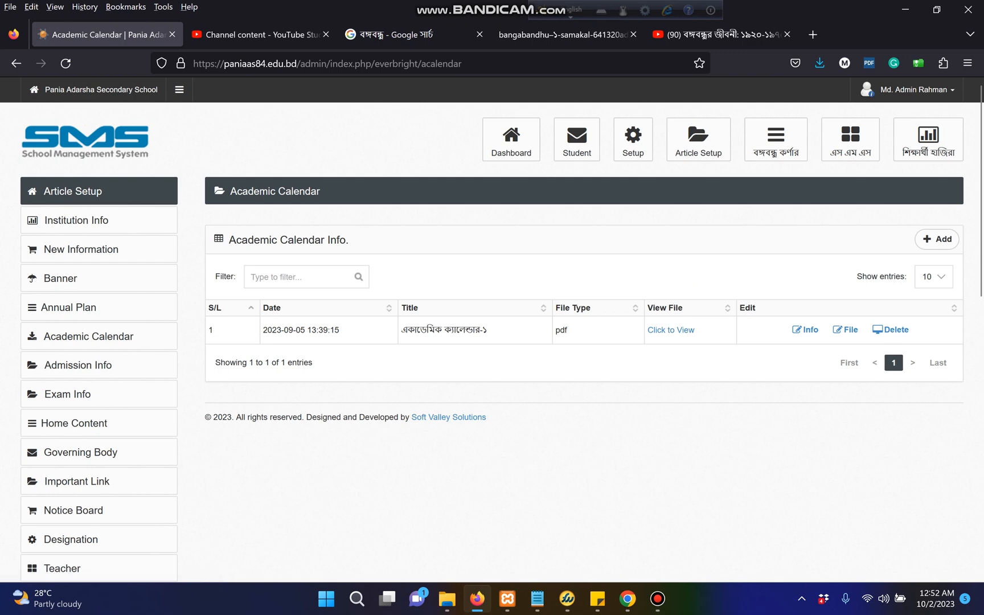
left_click(845, 330)
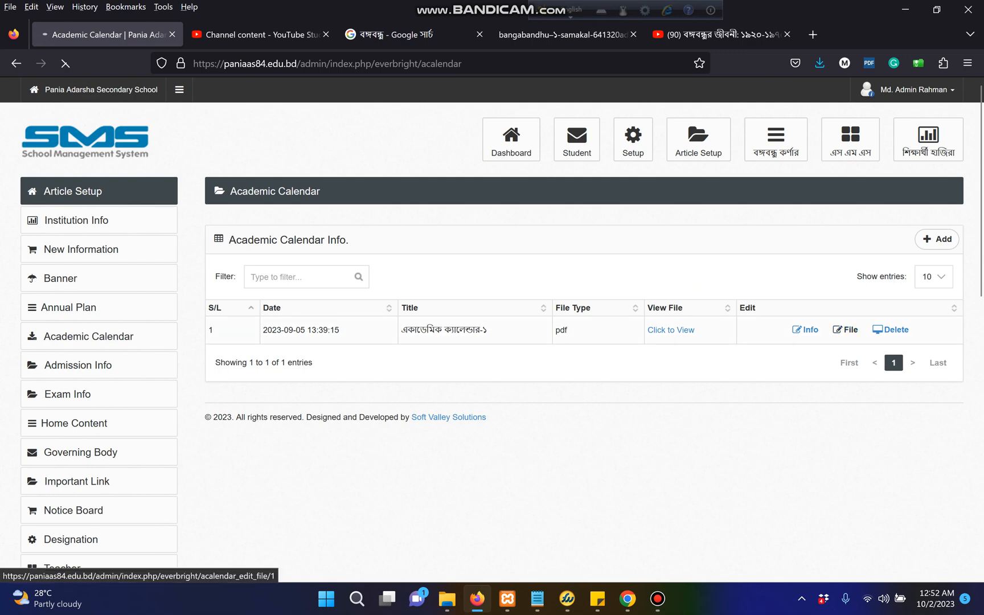
Replace the একাডেমিক ক্যালেন্ডার-১ file with test.pdf, update it, and verify it opens as the test PDF
left_click(362, 275)
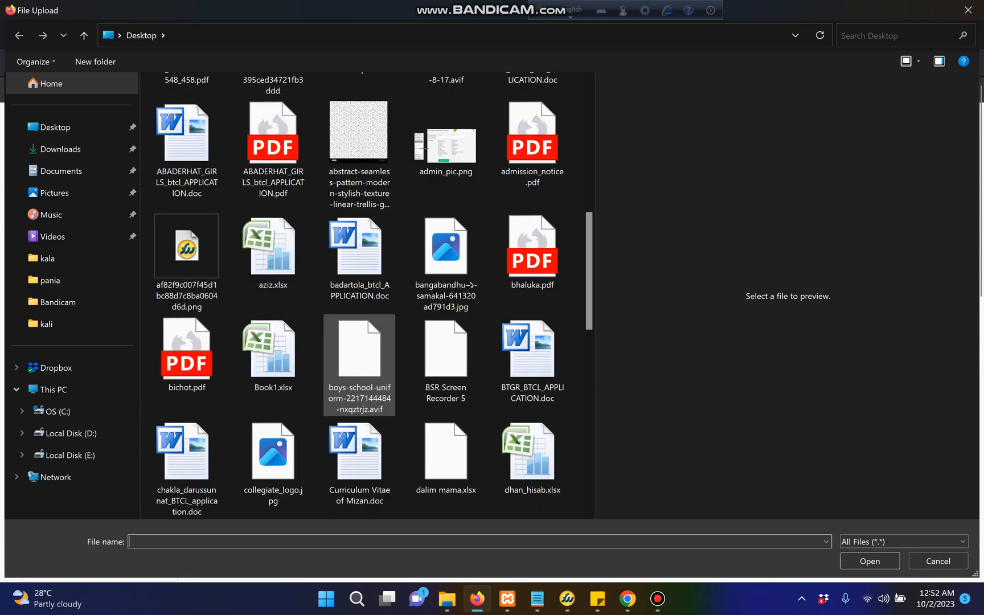
left_click(533, 254)
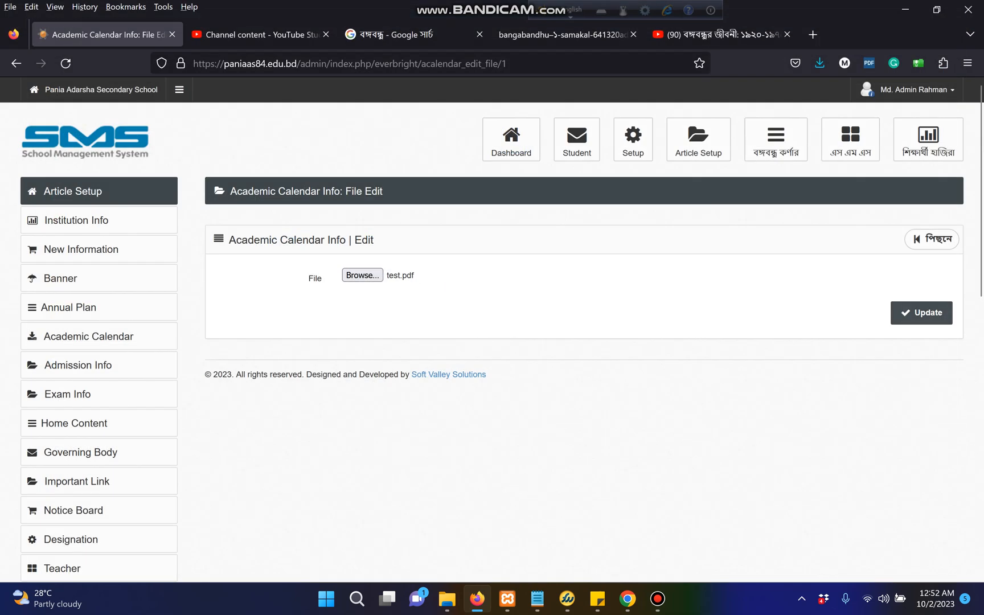
left_click(922, 313)
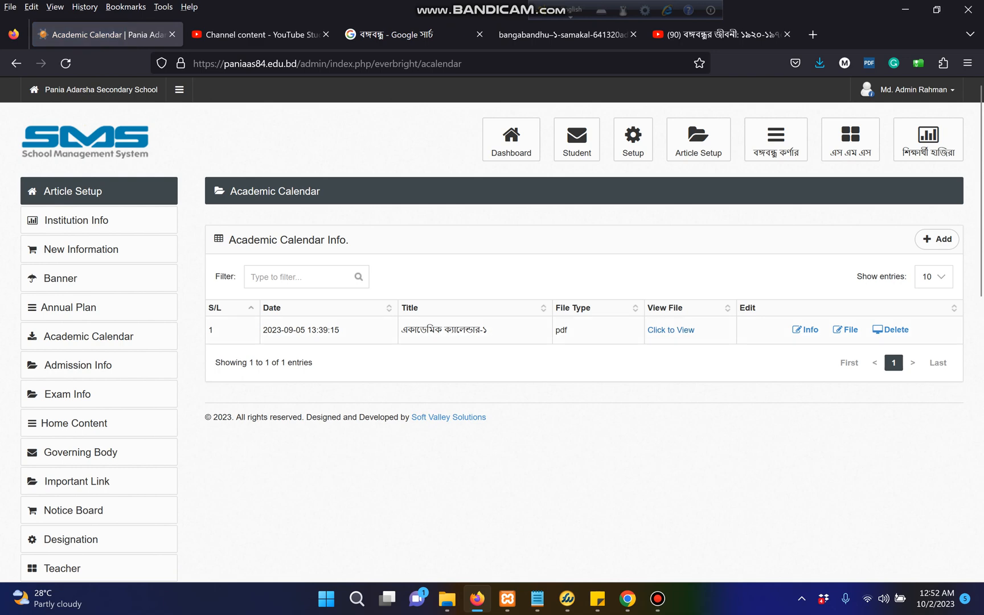
left_click(671, 329)
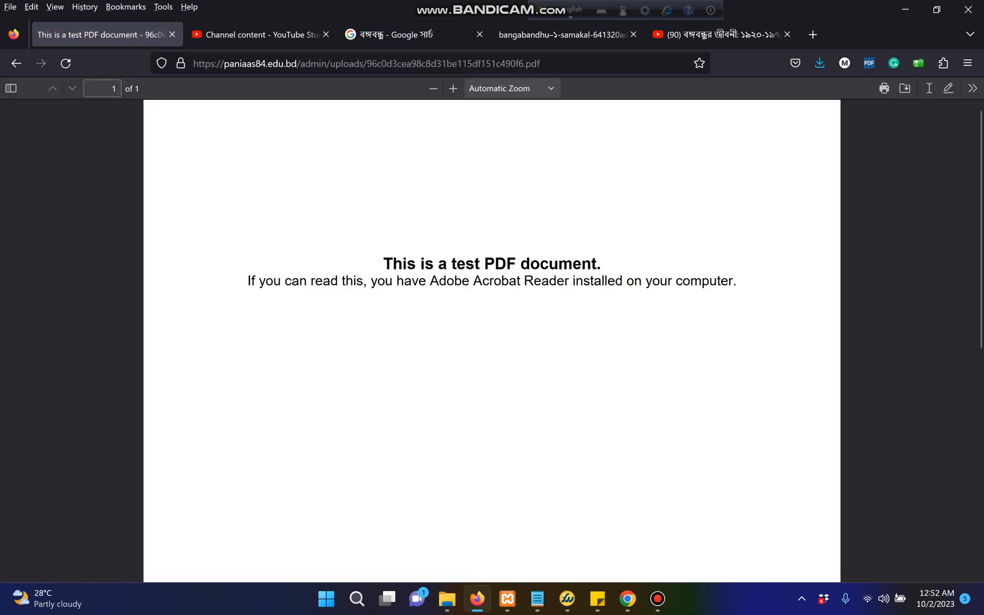
left_click(16, 63)
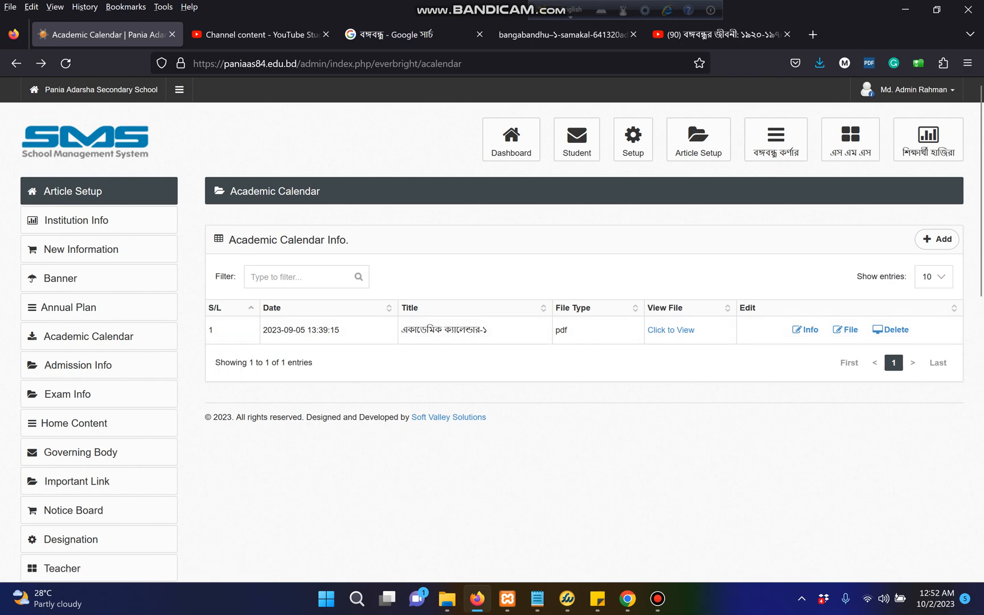
On the public site, open একাডেমিক তথ্য > একাডেমিক ক্যালেন্ডার and view the entry's details with the test PDF
mouse_move(628, 598)
left_click(550, 536)
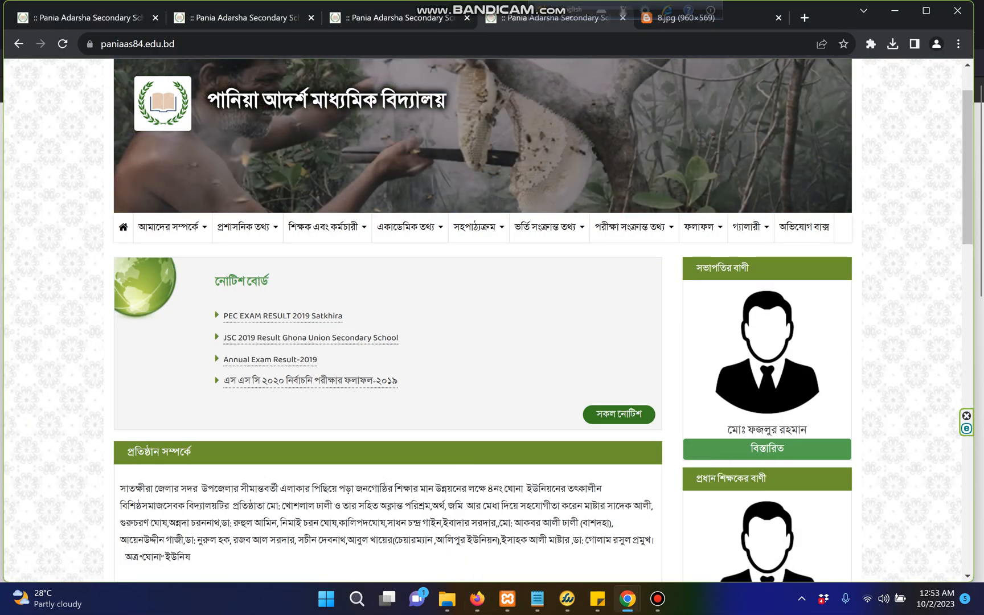
mouse_move(410, 228)
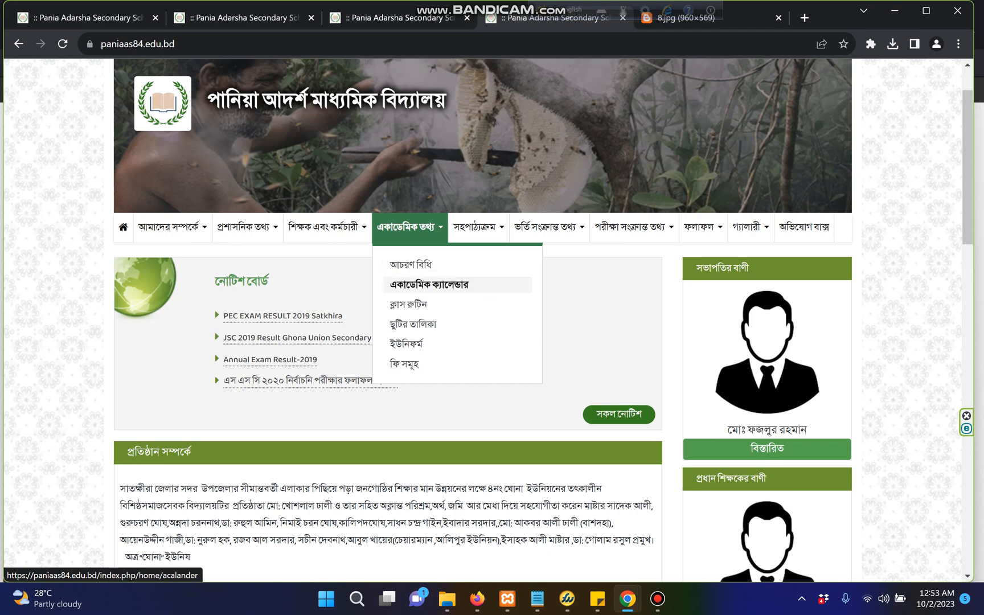
left_click(429, 284)
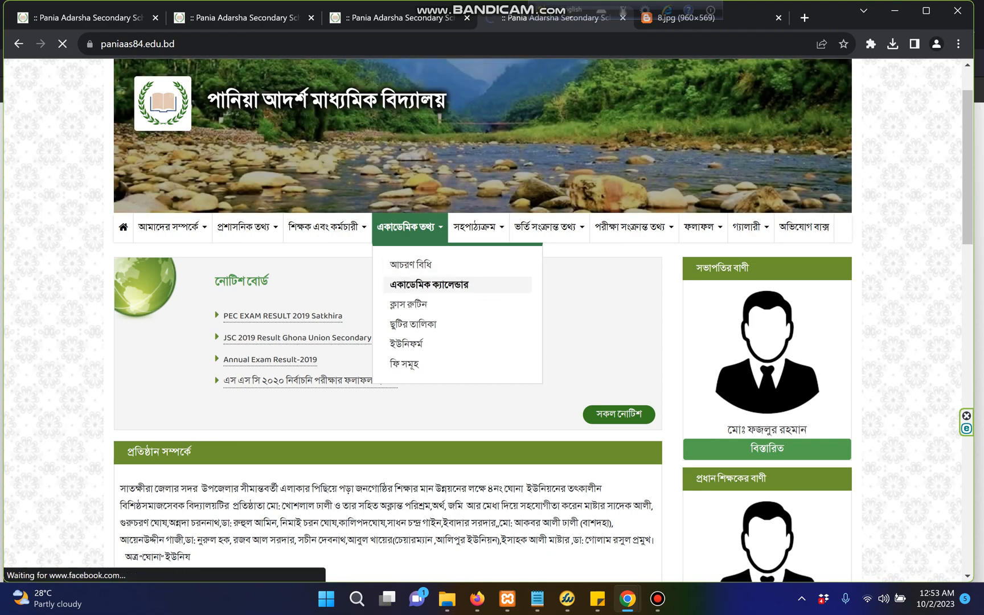
scroll(429, 284, "down", 2)
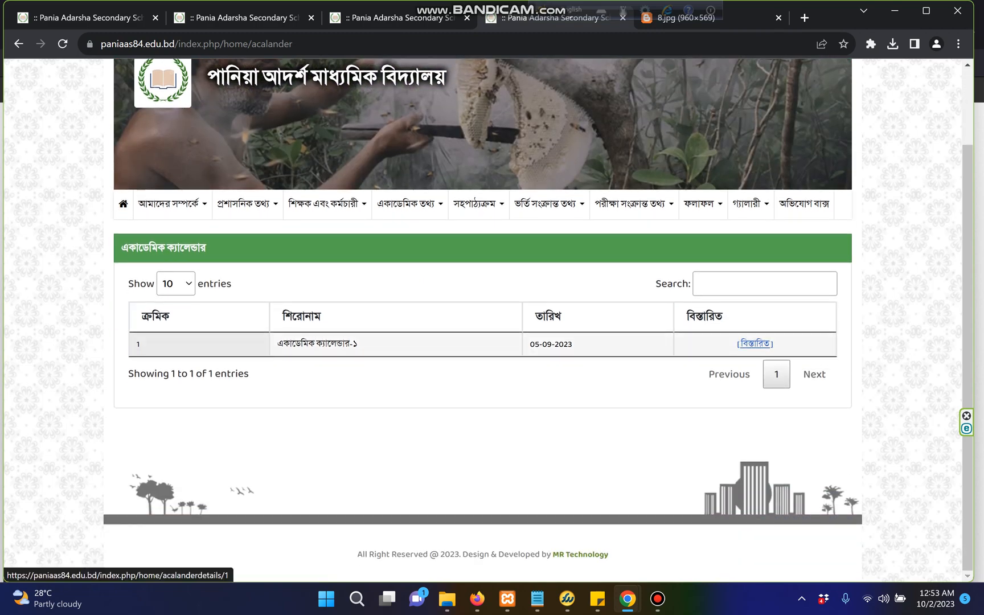
left_click(755, 343)
scroll(755, 344, "down", 3)
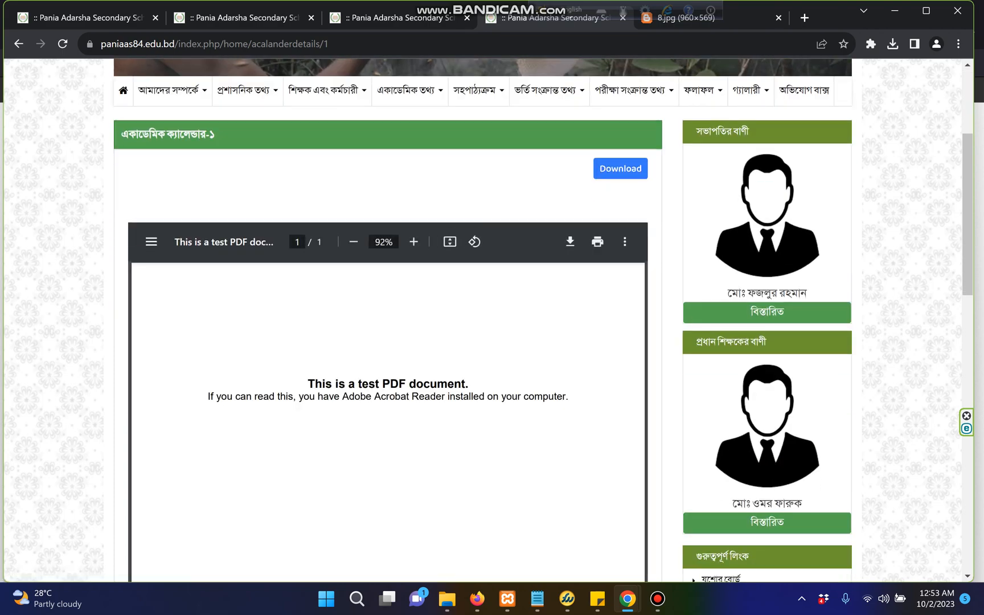
Show the four-entry Admission Info list in the admin panel, then switch to the public website
mouse_move(477, 598)
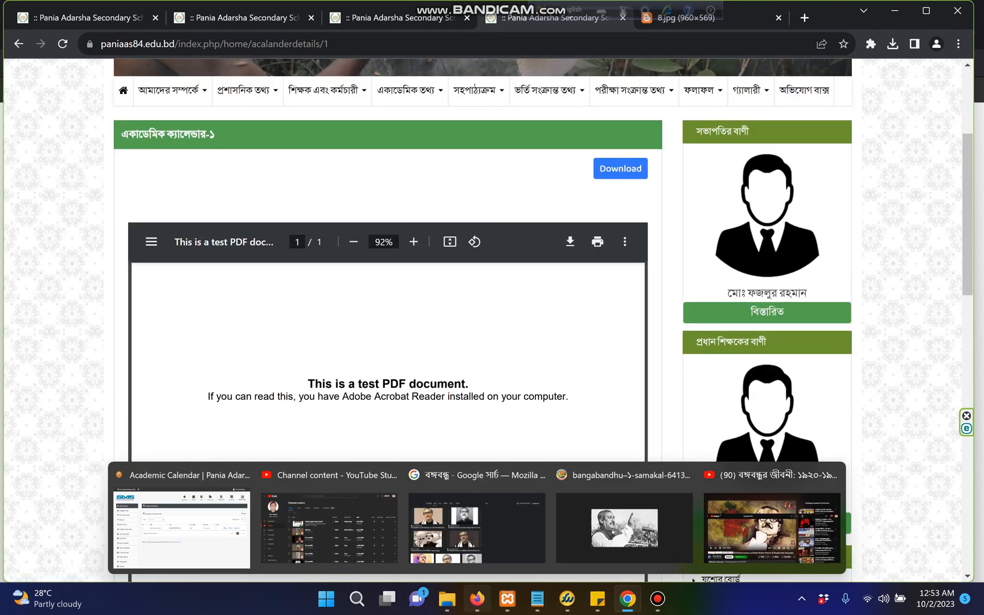
left_click(171, 524)
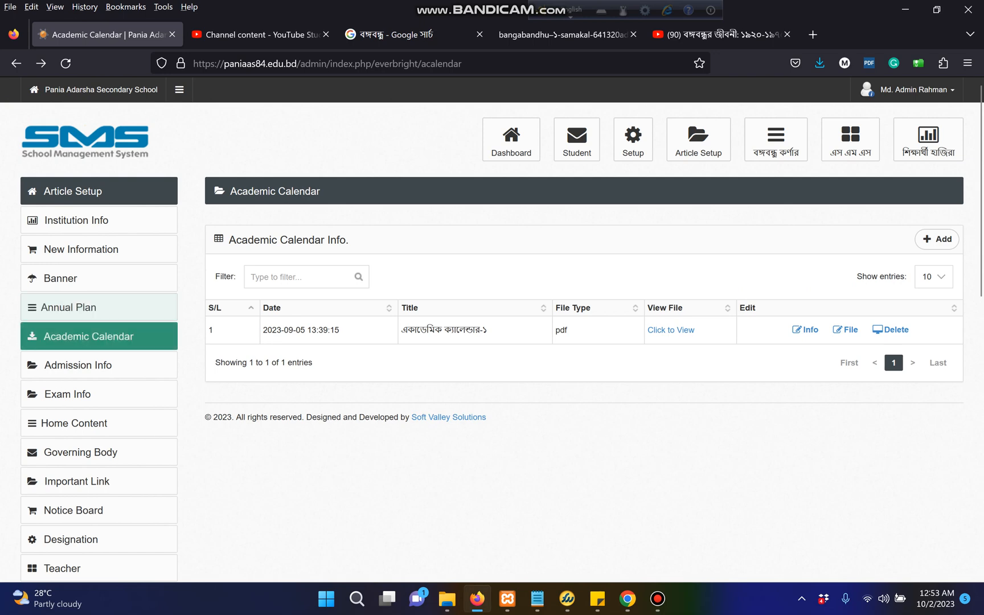
left_click(78, 365)
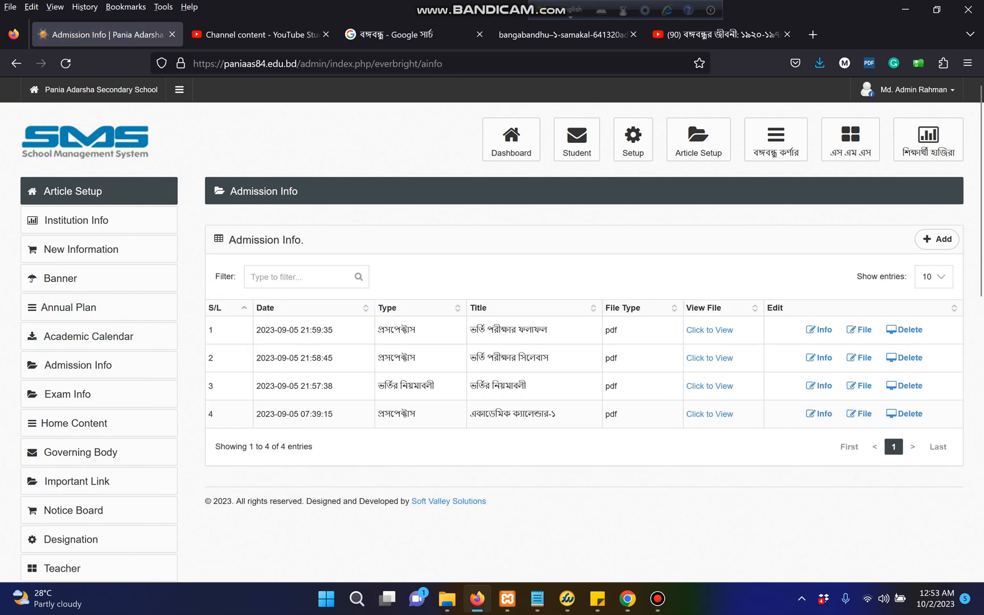
mouse_move(628, 598)
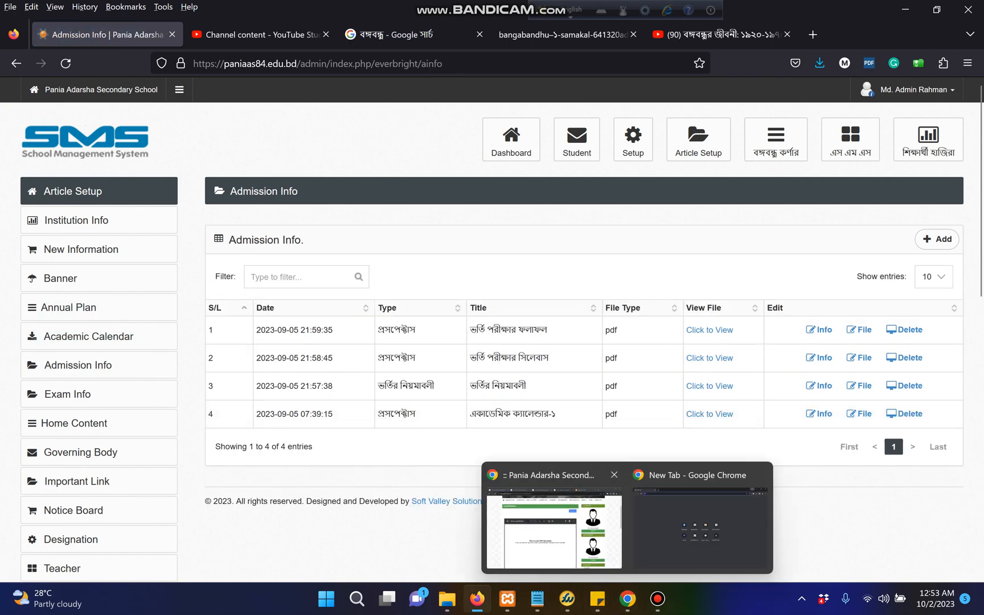
left_click(561, 527)
Scroll back up the public calendar page, then open the admin Admission Info Add form
scroll(483, 320, "up", 2)
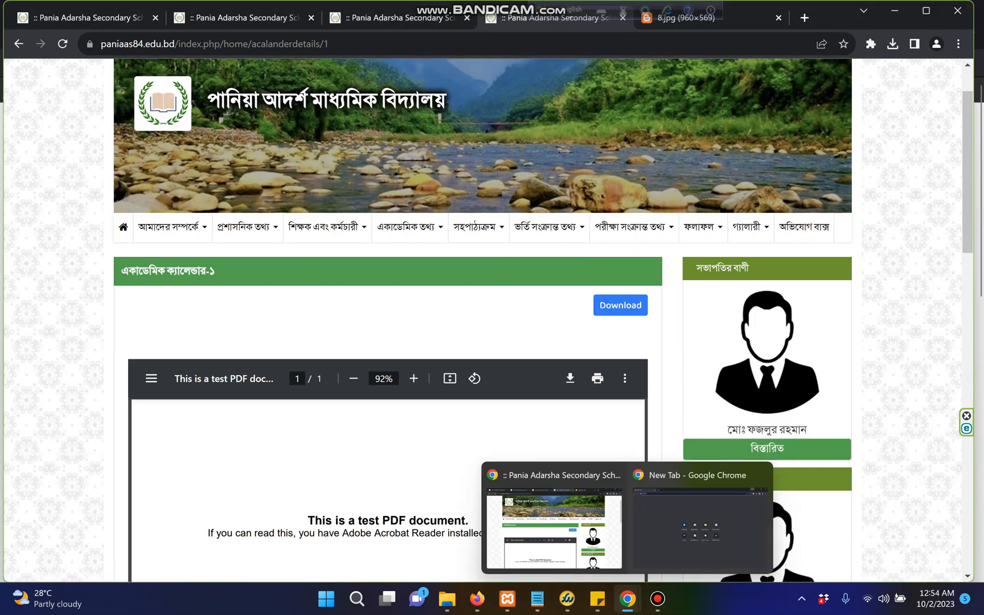
mouse_move(478, 599)
left_click(182, 530)
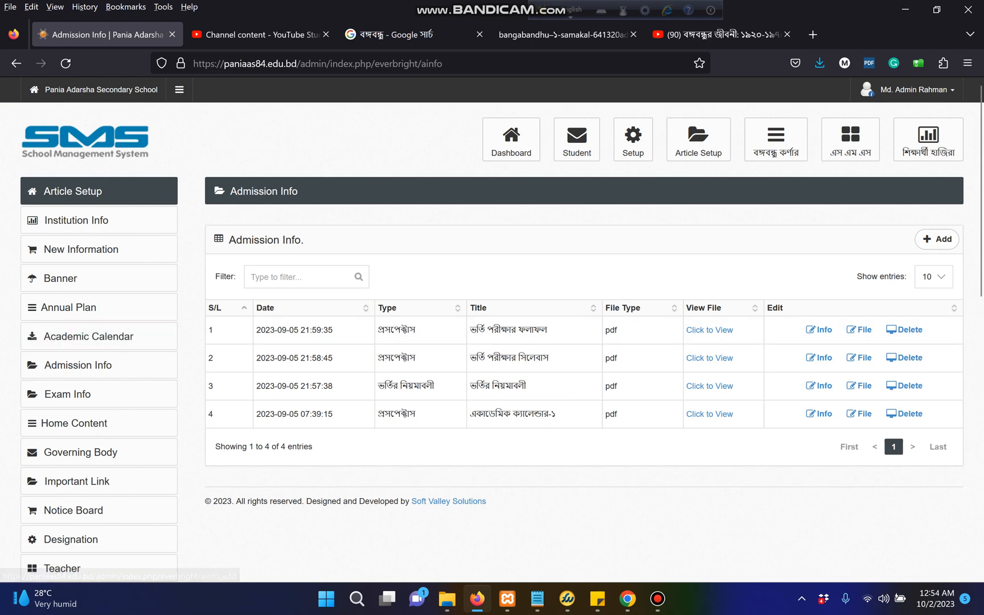
left_click(937, 239)
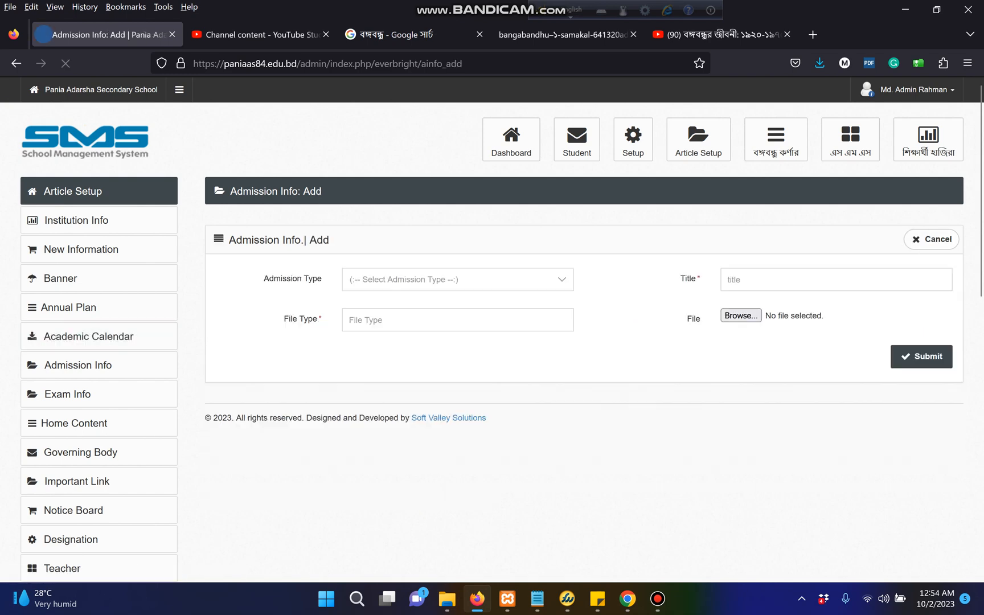
left_click(458, 280)
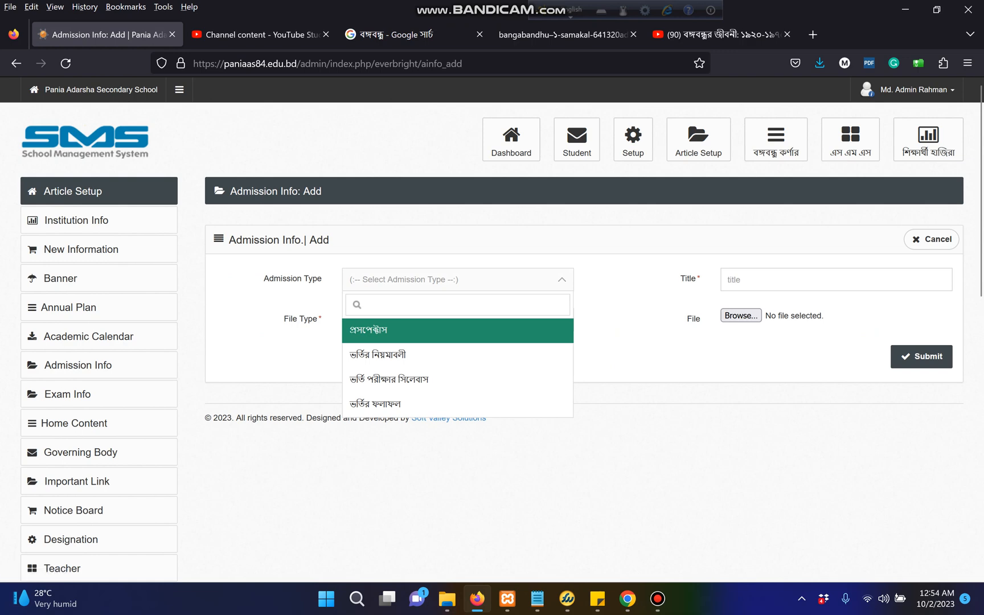
key("Down")
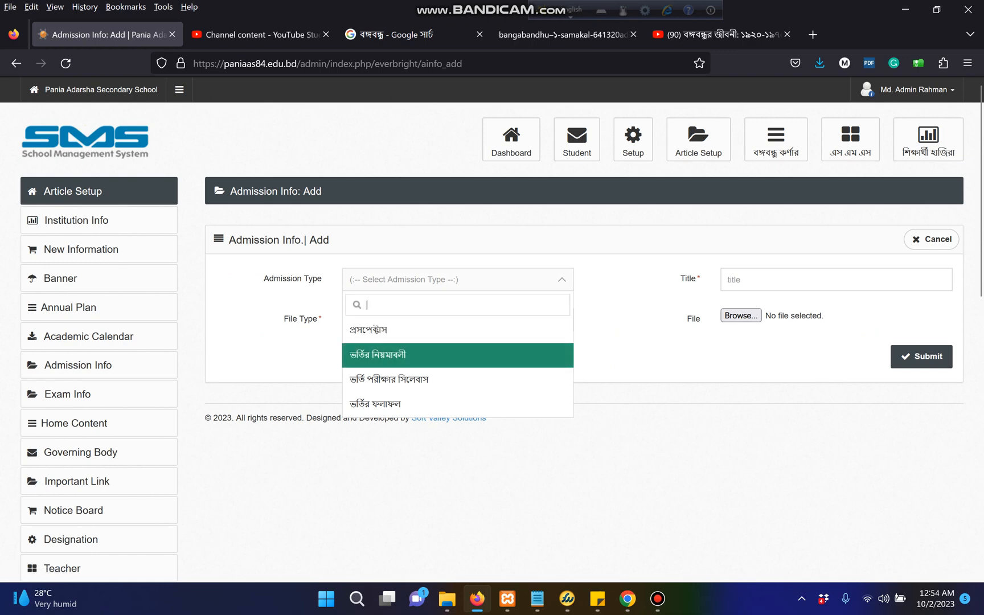
key("Down")
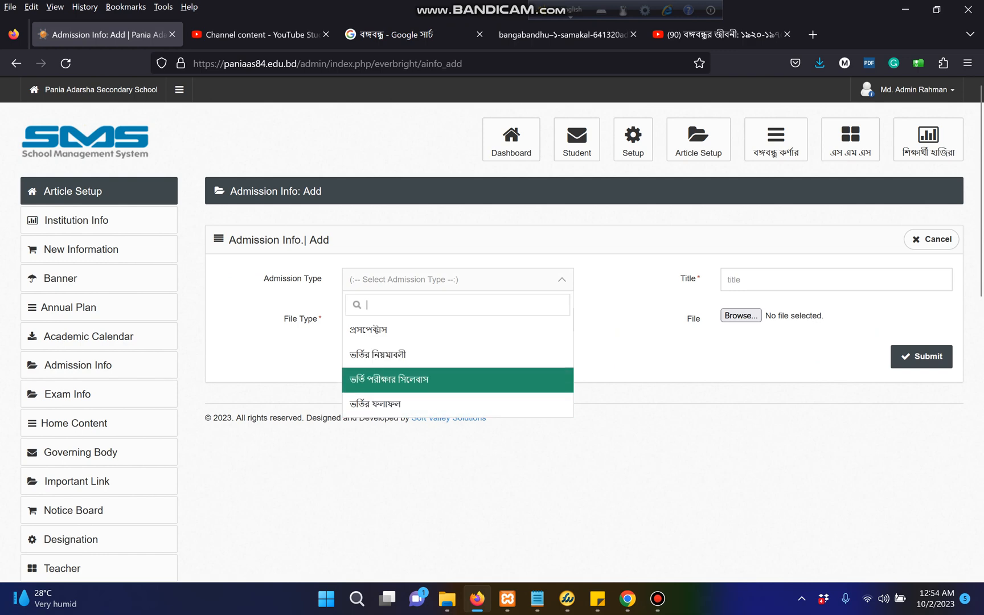
key("Down")
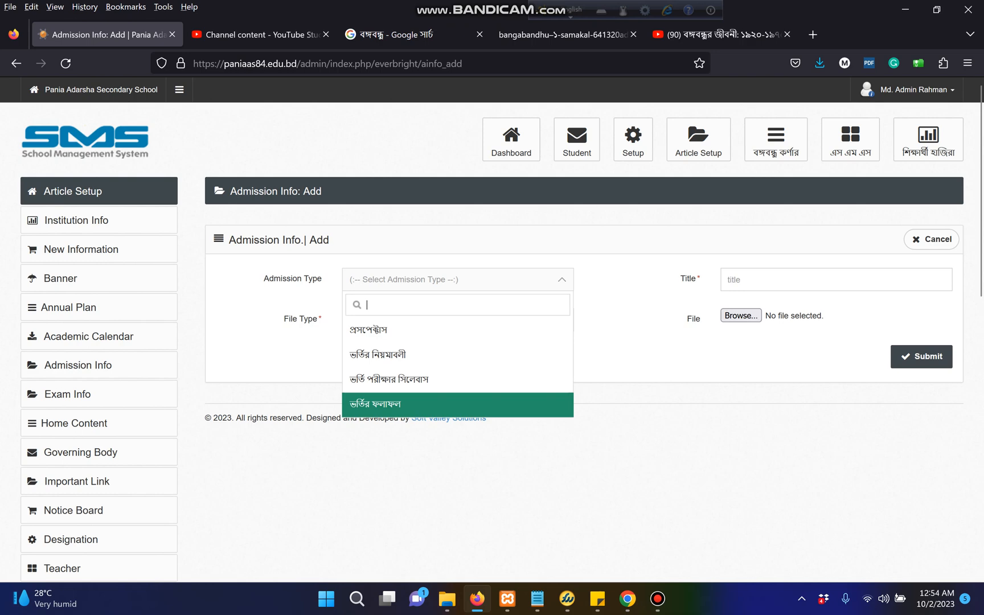
key("Escape")
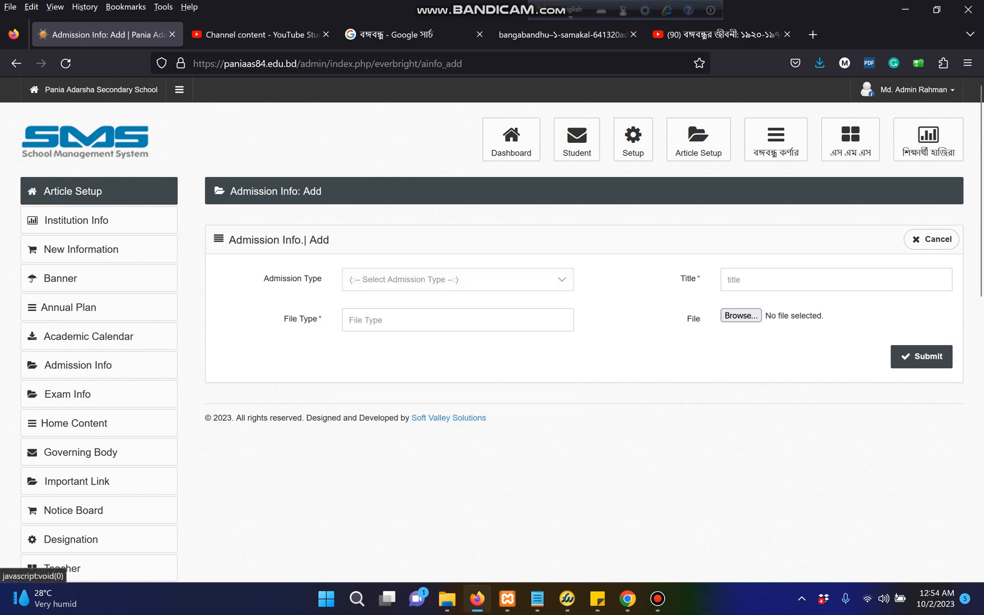
left_click(752, 280)
left_click(458, 280)
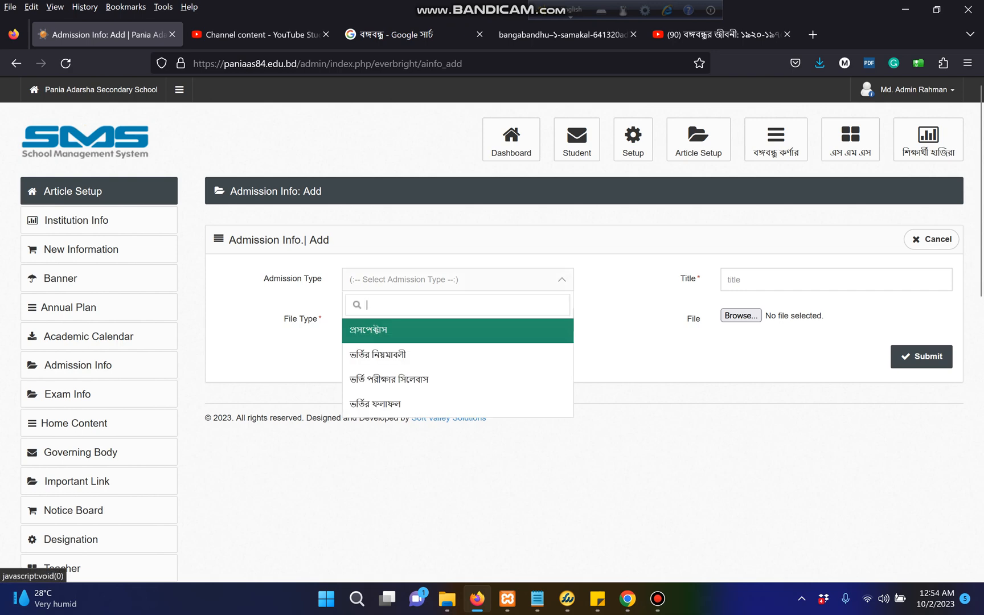
left_click(457, 330)
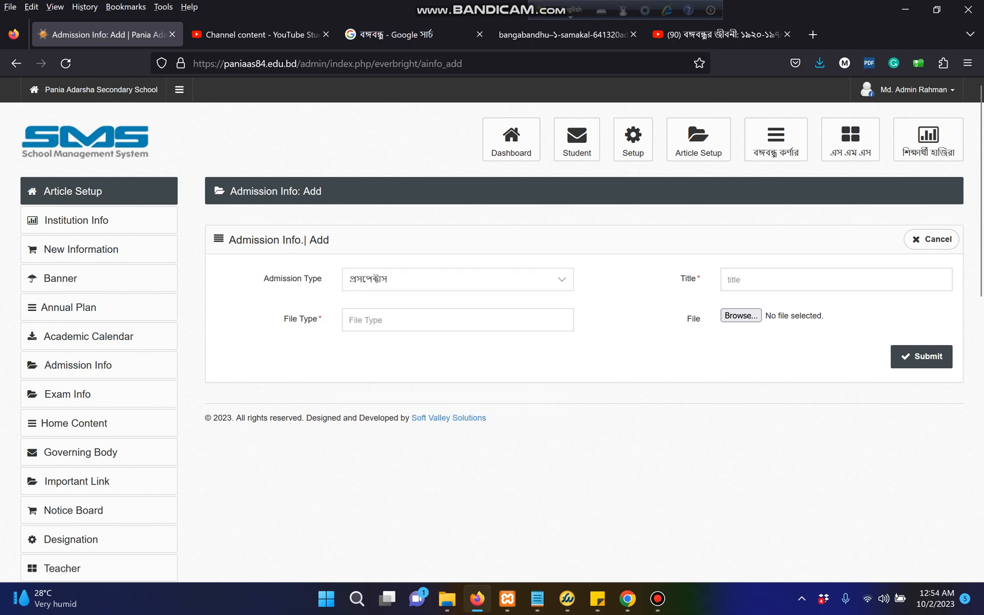
left_click(457, 280)
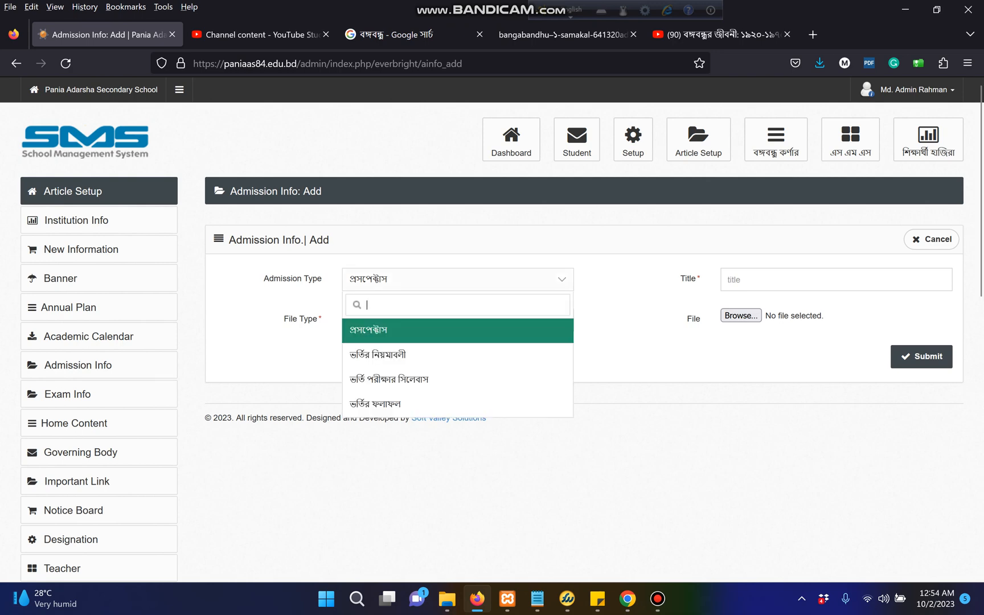
left_click(377, 354)
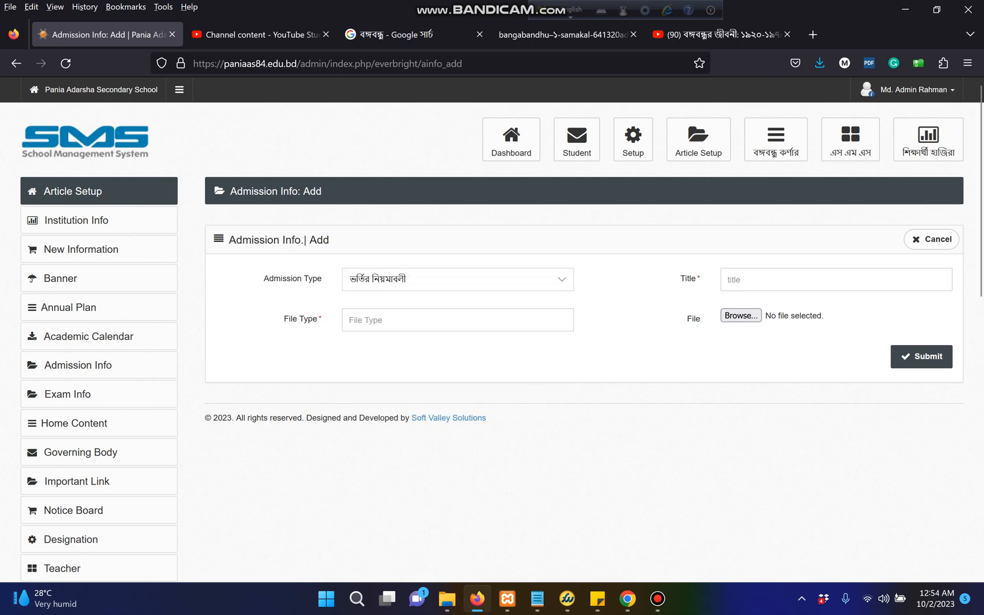
left_click(741, 280)
left_click(740, 315)
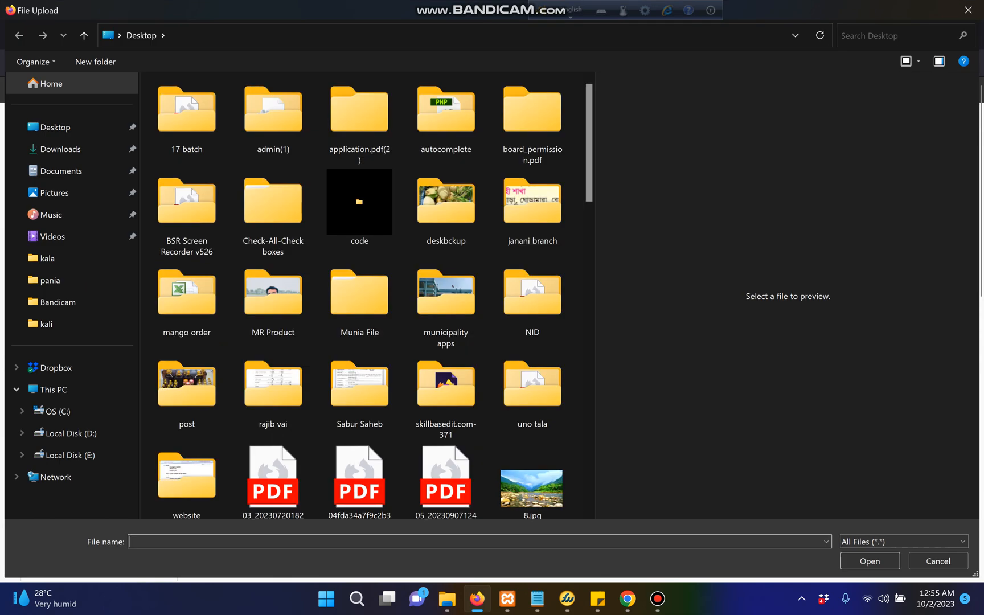
scroll(533, 330, "down", 10)
left_click(532, 250)
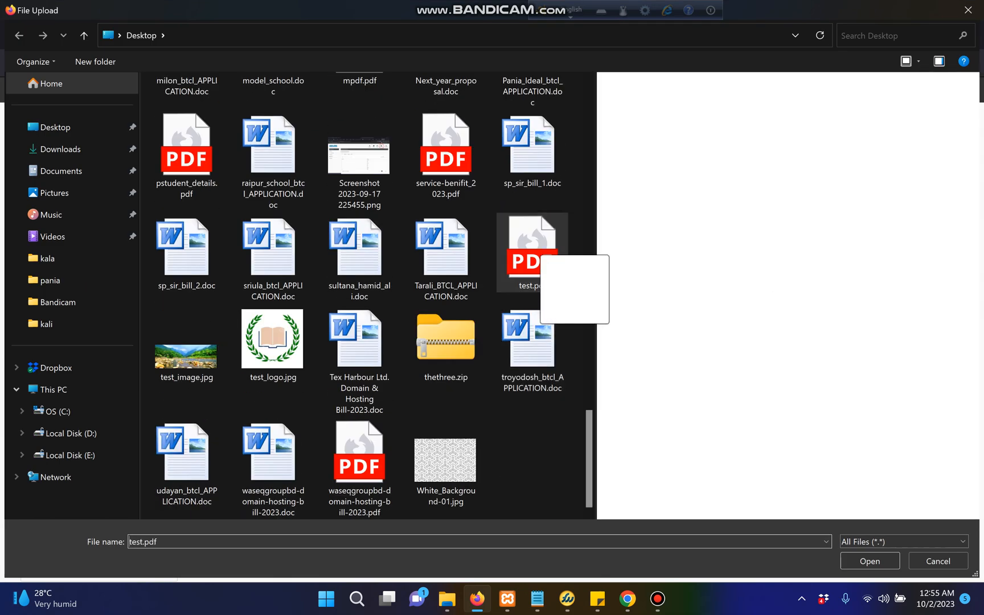
left_click(870, 562)
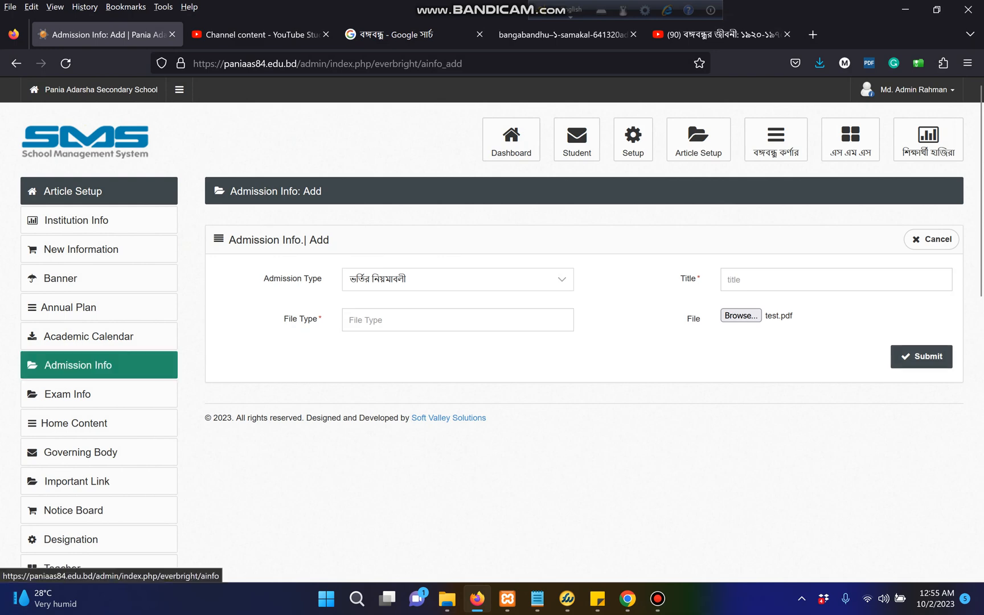
left_click(80, 366)
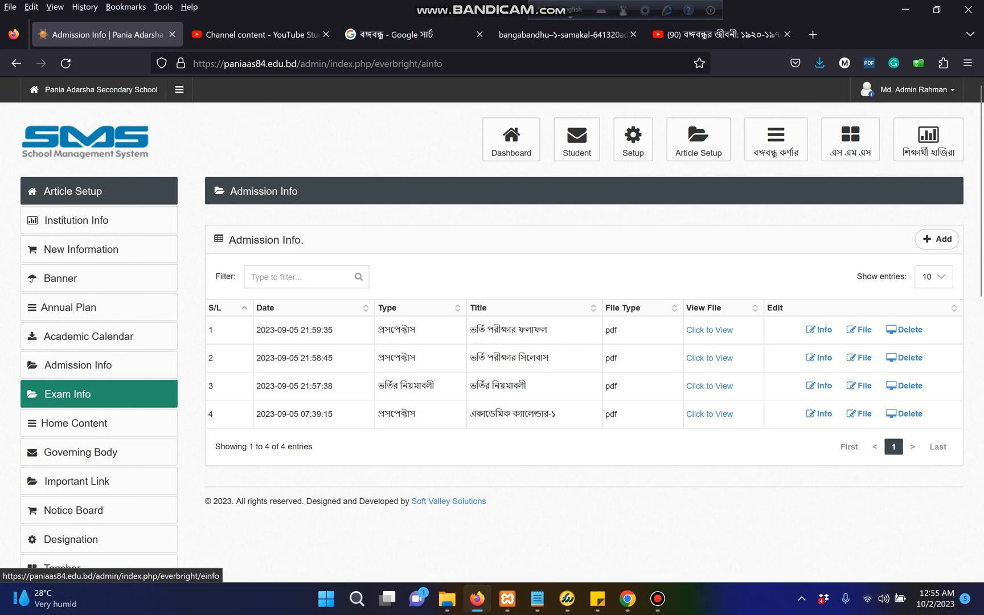
Start a new Exam Info entry with exam type পরীক্ষা ও ফলাফলের সময়সূচী and focus the Title field
left_click(80, 394)
left_click(937, 239)
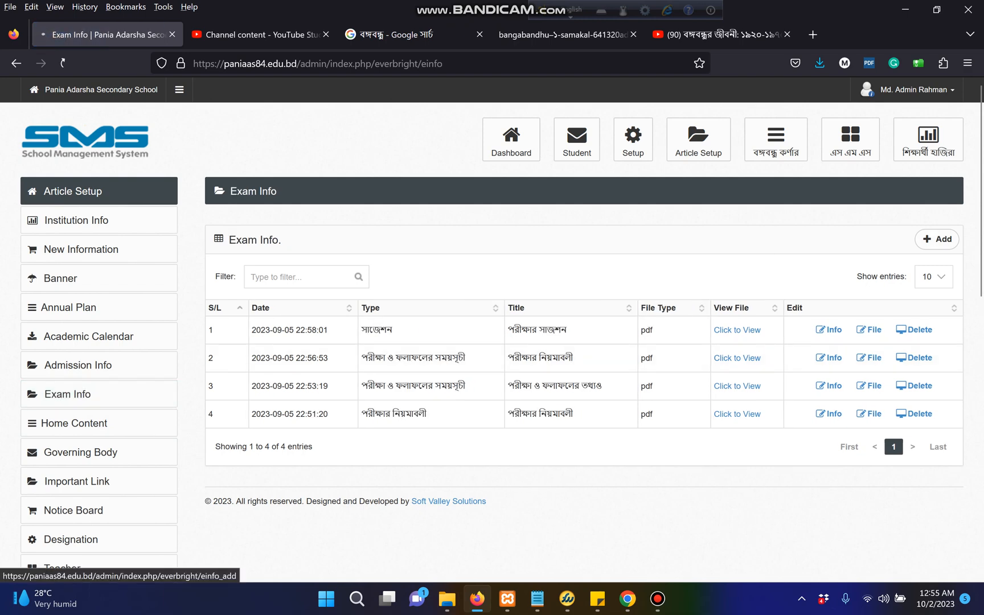
left_click(458, 280)
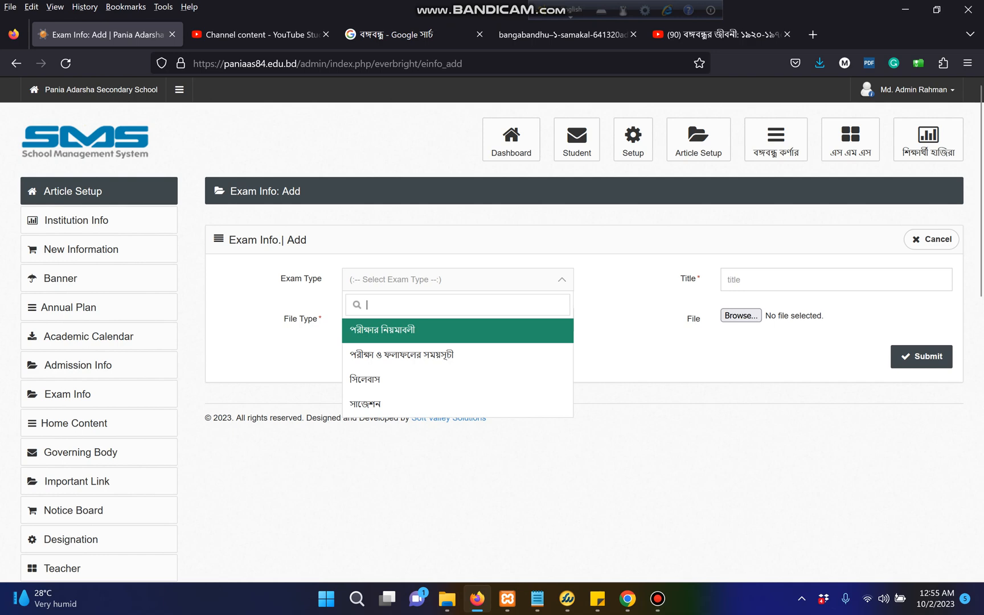
key("Return")
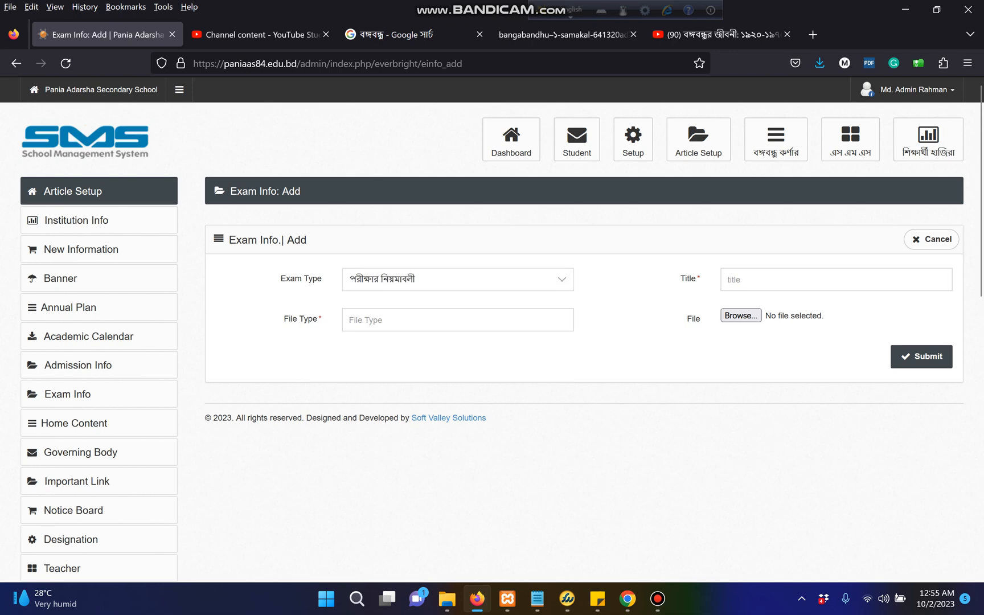
key("Return")
key("Down")
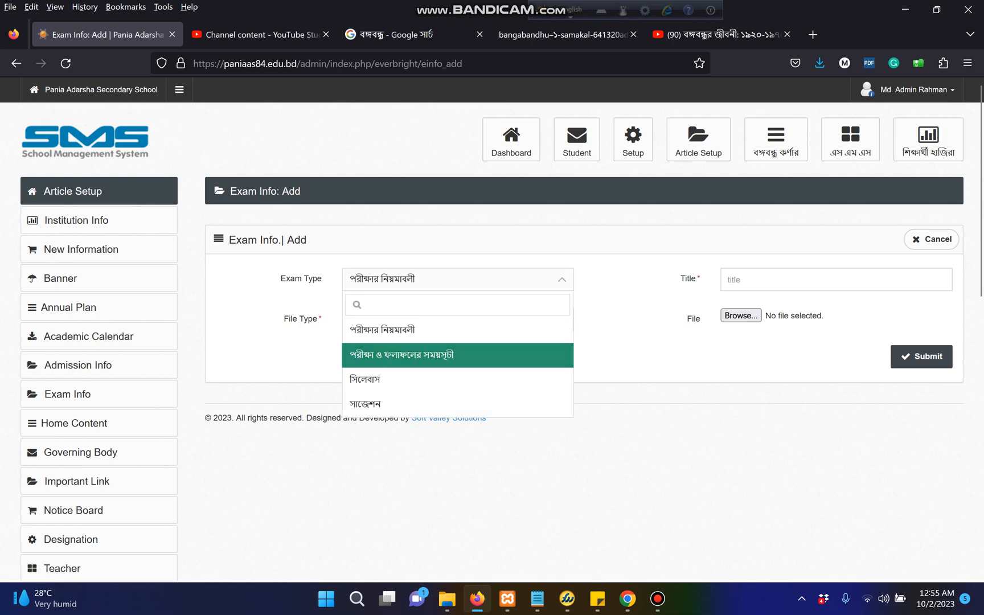
key("Return")
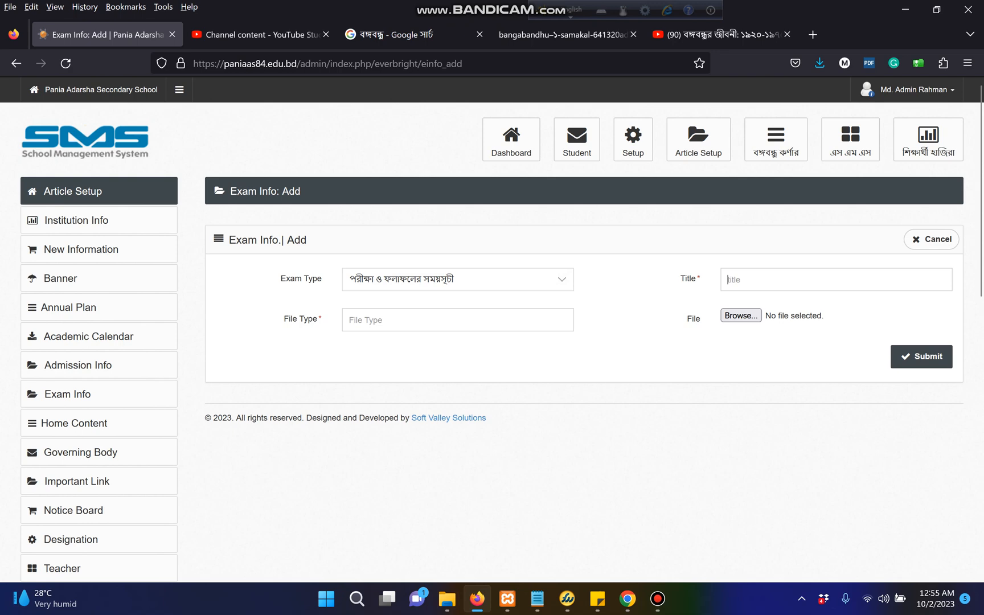
left_click(741, 280)
mouse_move(627, 598)
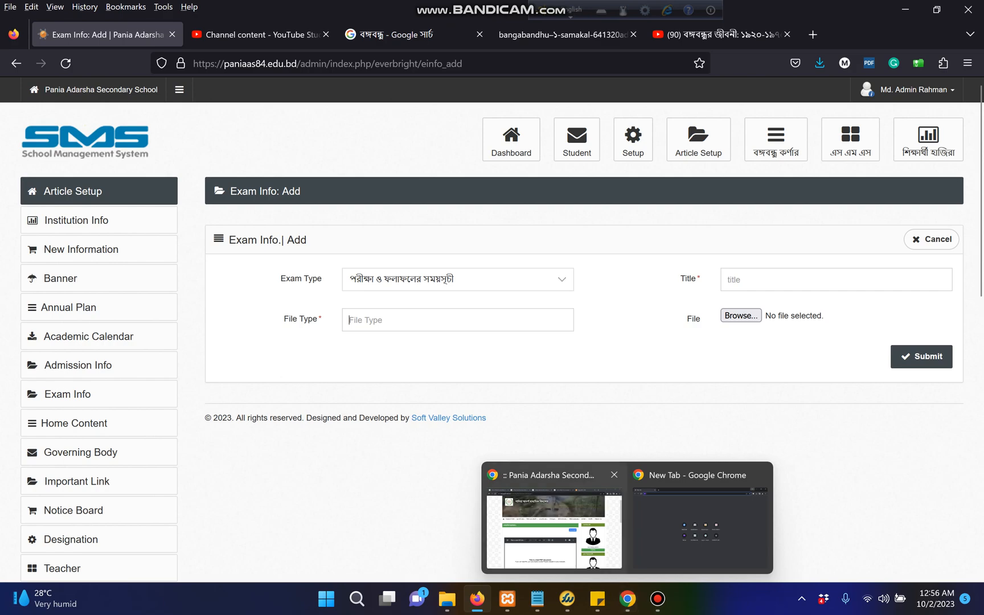
left_click(553, 535)
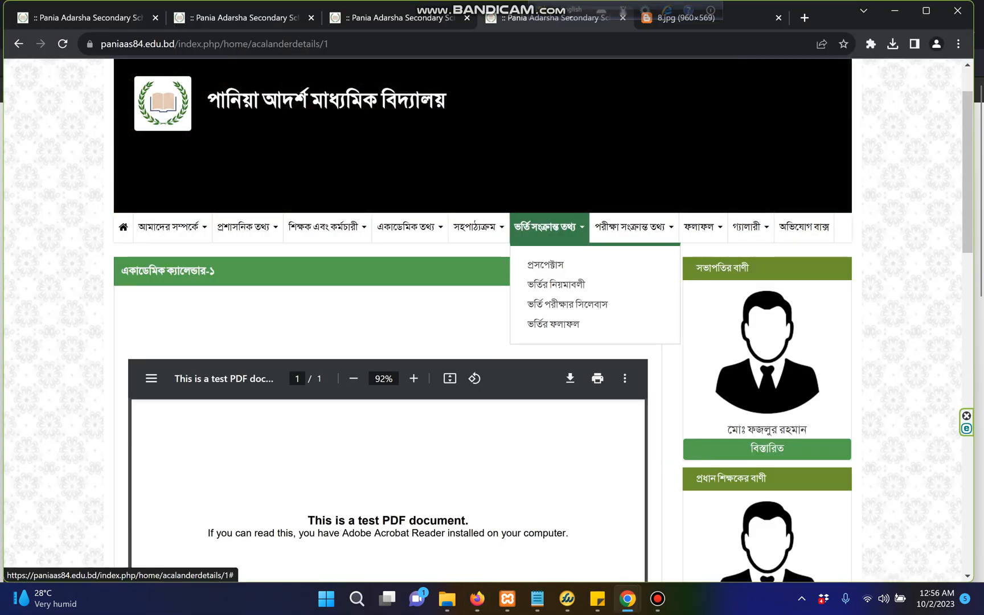
mouse_move(633, 228)
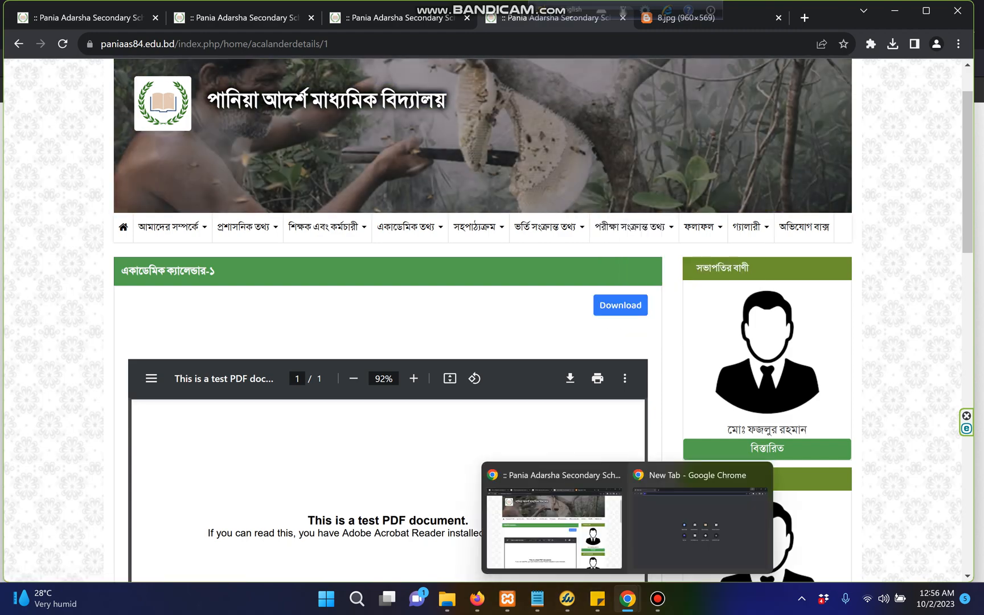
mouse_move(478, 599)
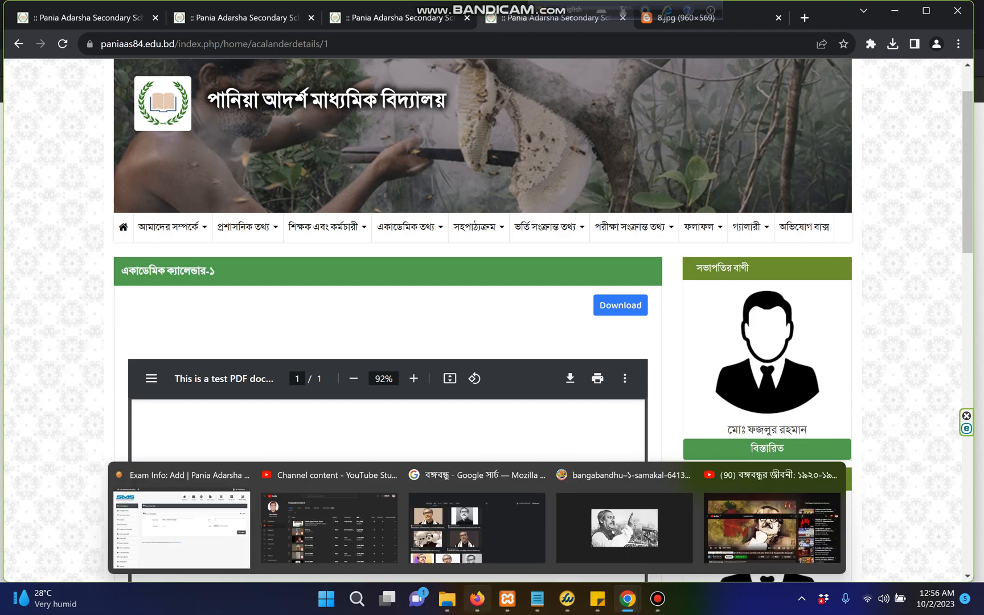
left_click(193, 524)
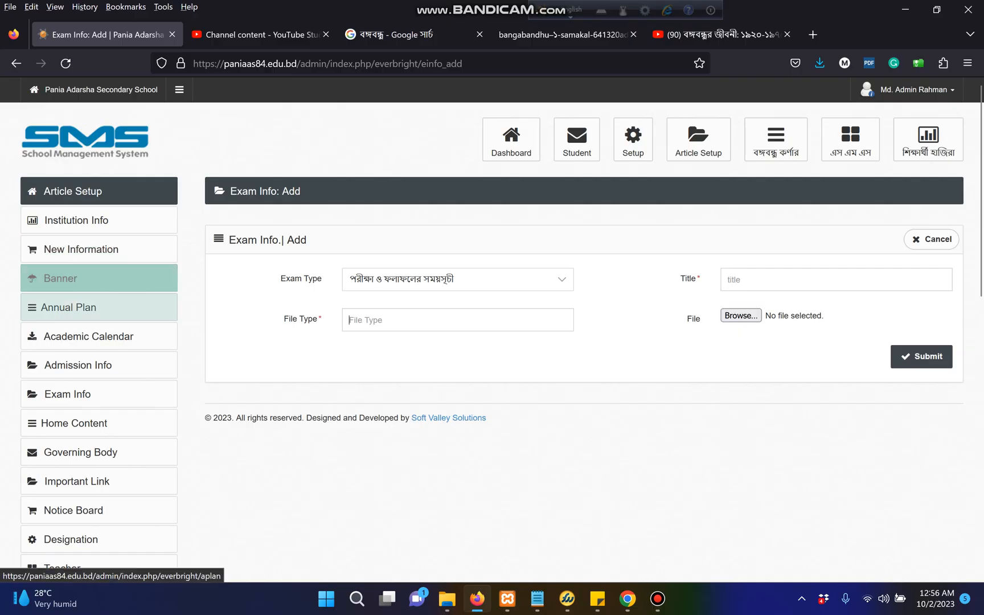
Go to Home Content and edit the row 1 Contact Info entry titled যোগাযোগ
left_click(74, 422)
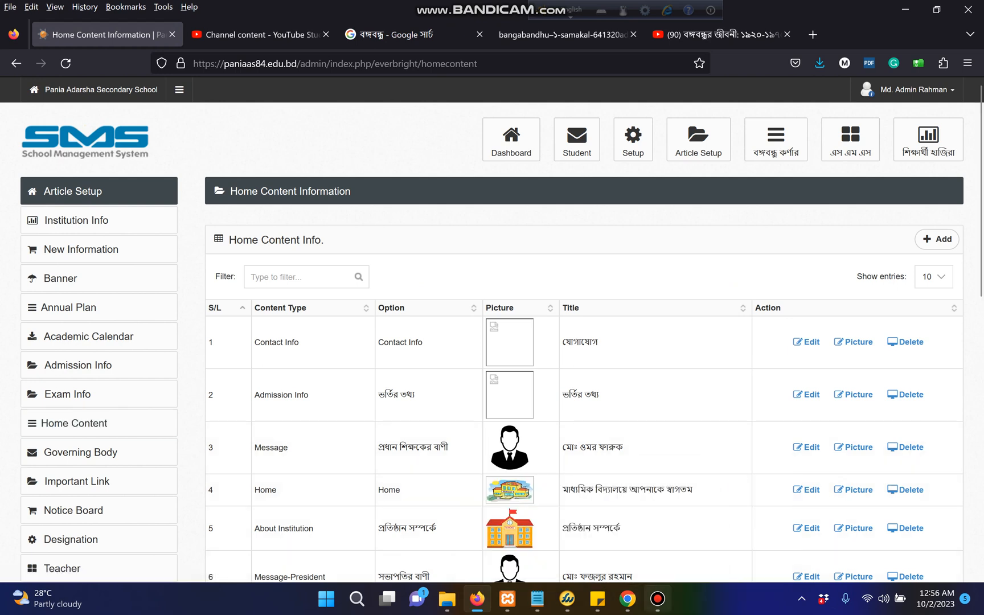
left_click(658, 599)
left_click(658, 599)
scroll(570, 342, "down", 3)
scroll(569, 342, "up", 1)
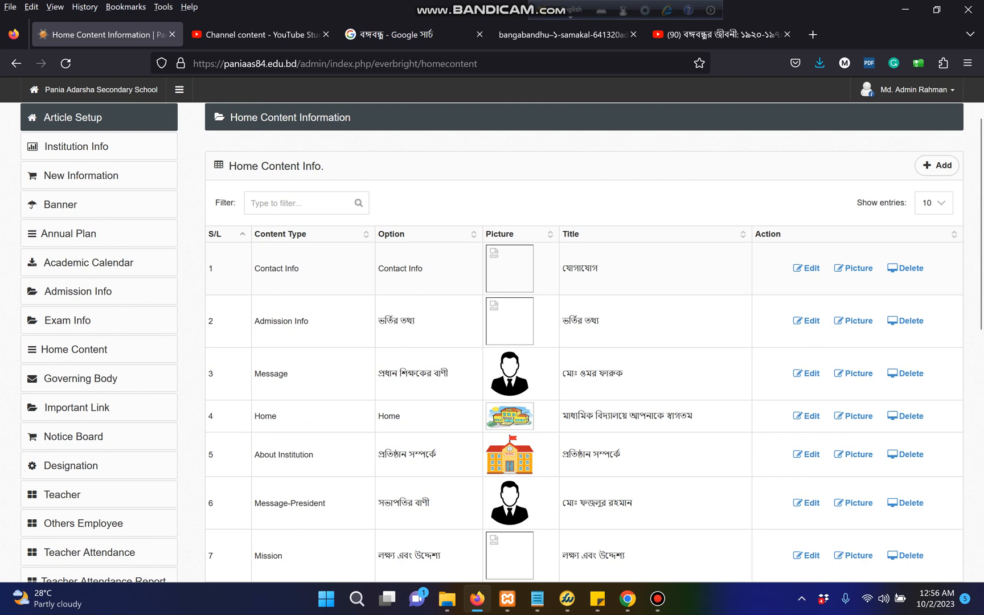
left_click_drag(424, 269, 378, 269)
left_click_drag(598, 267, 562, 268)
left_click(806, 268)
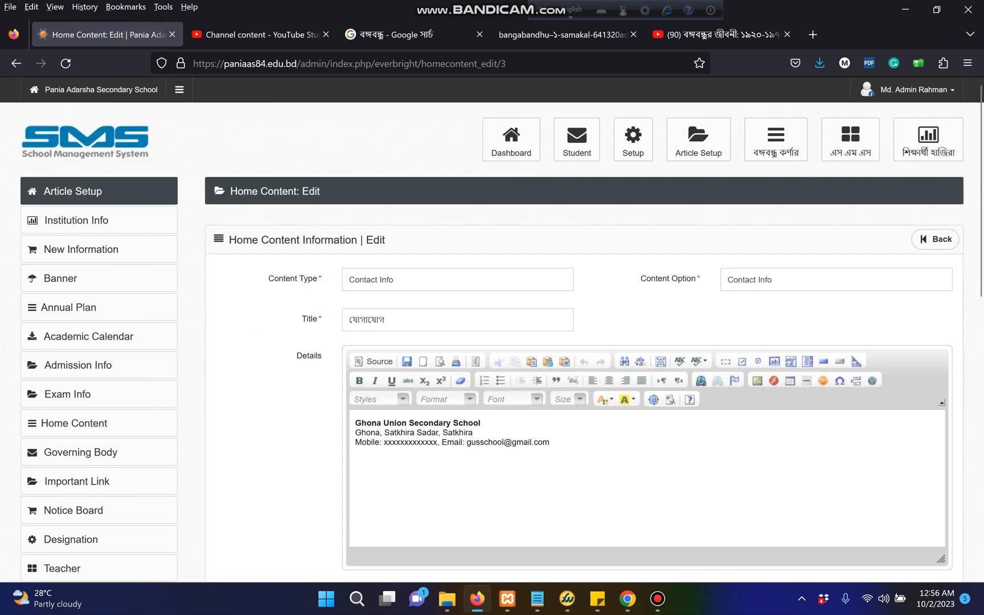
Replace the bold school name line with 'Pania Adarsha Secondary School' copied from Notepad
left_click_drag(550, 442, 355, 433)
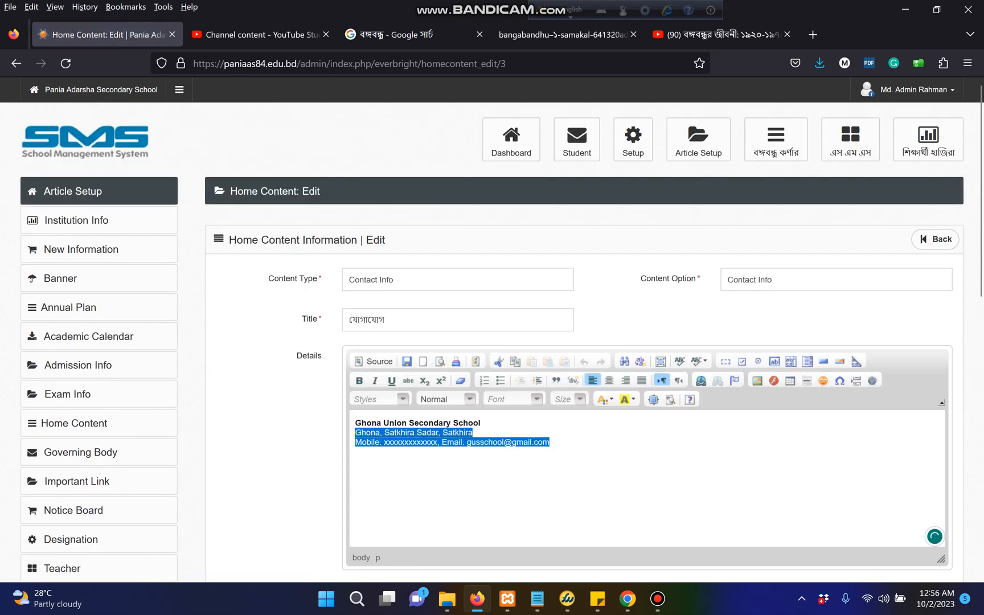
left_click(480, 423)
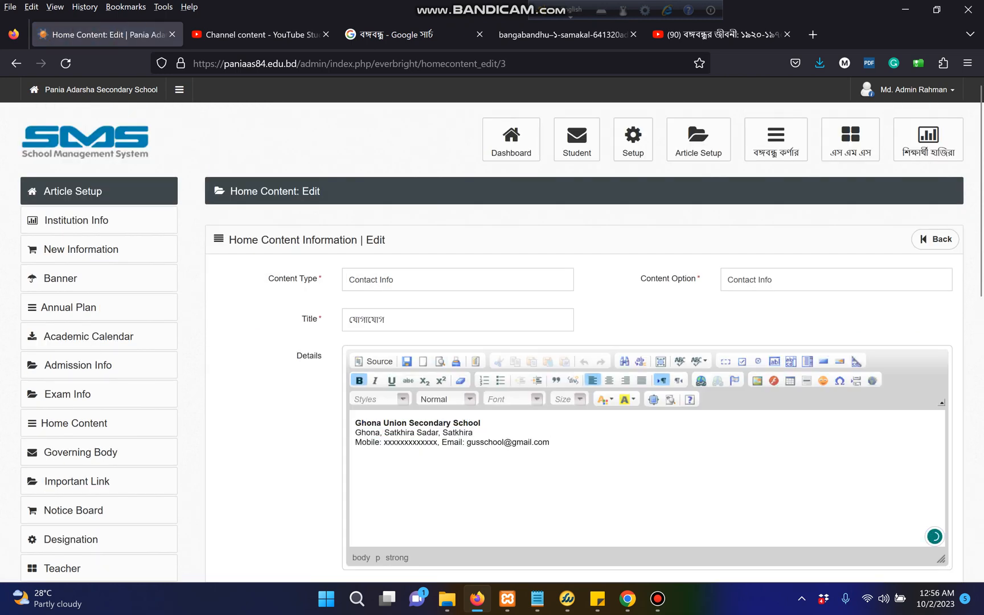
left_click(537, 598)
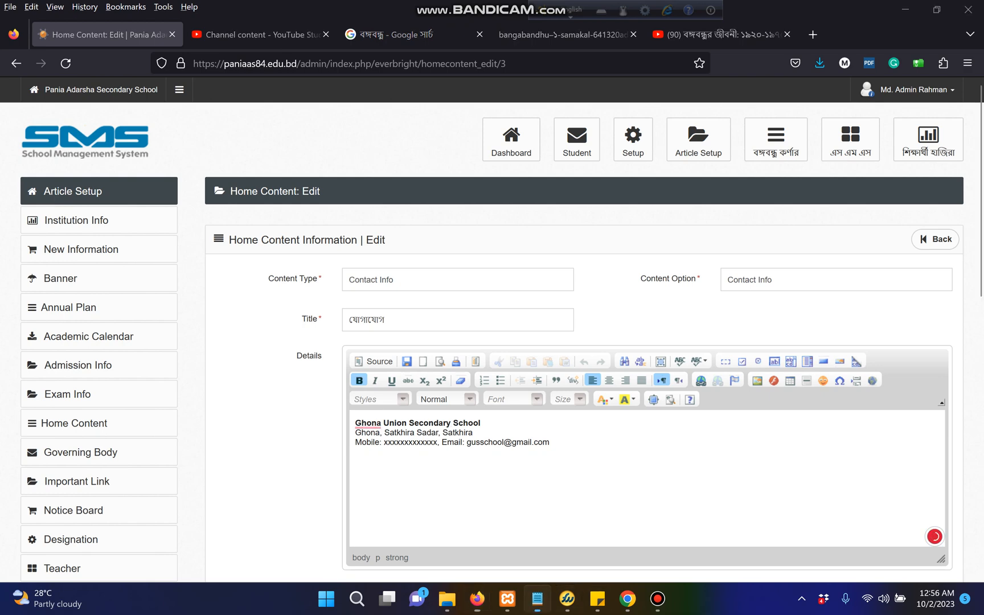
left_click_drag(554, 478, 316, 478)
key("ctrl+c")
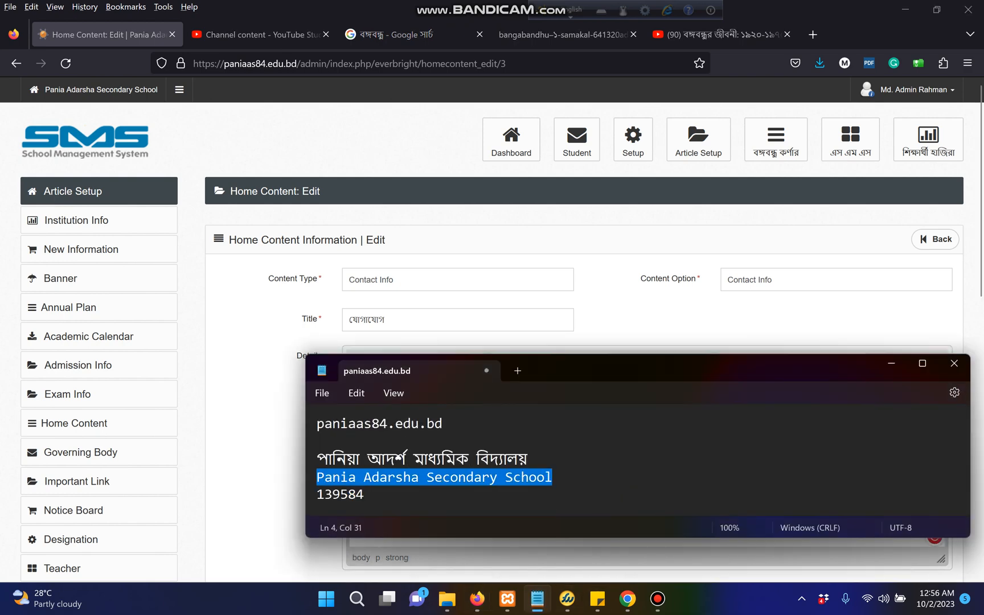
key("alt+Tab")
key("shift+Home")
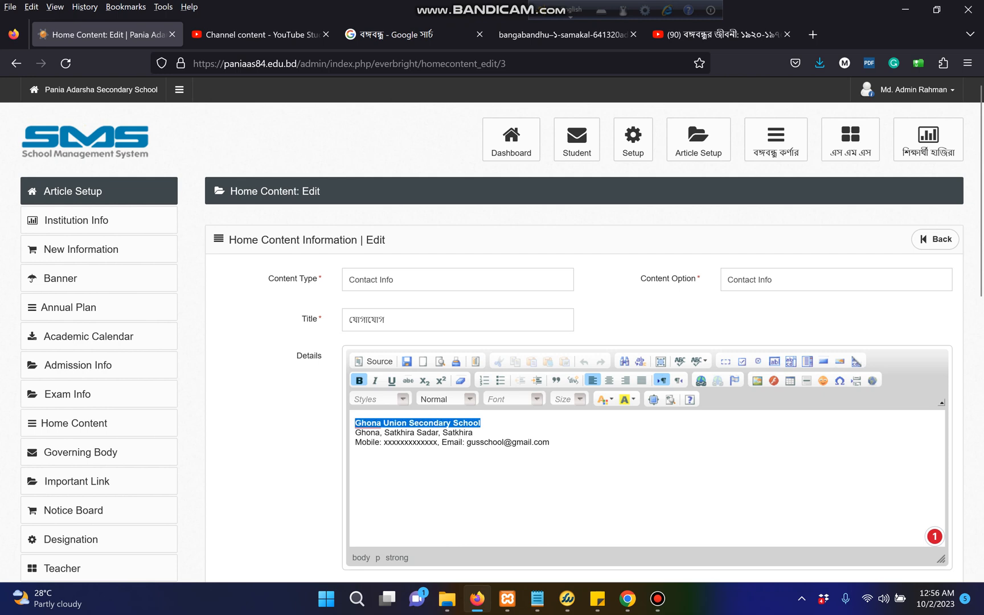
key("ctrl+v")
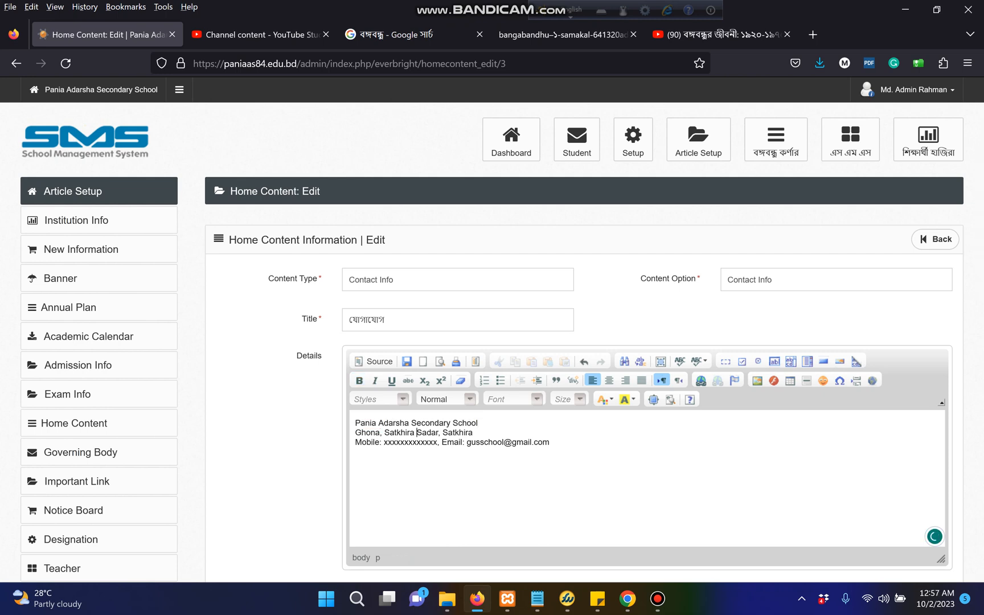
Change the address to kaligonj, enter the new mobile number and e-mail name, and save
left_click_drag(439, 433, 355, 432)
type("kaligo")
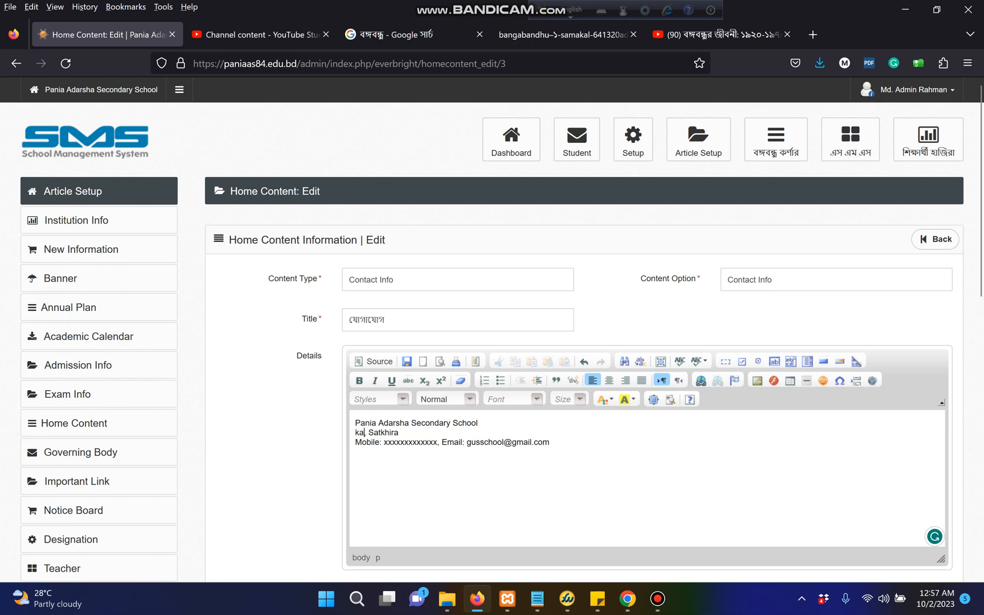
type("nj")
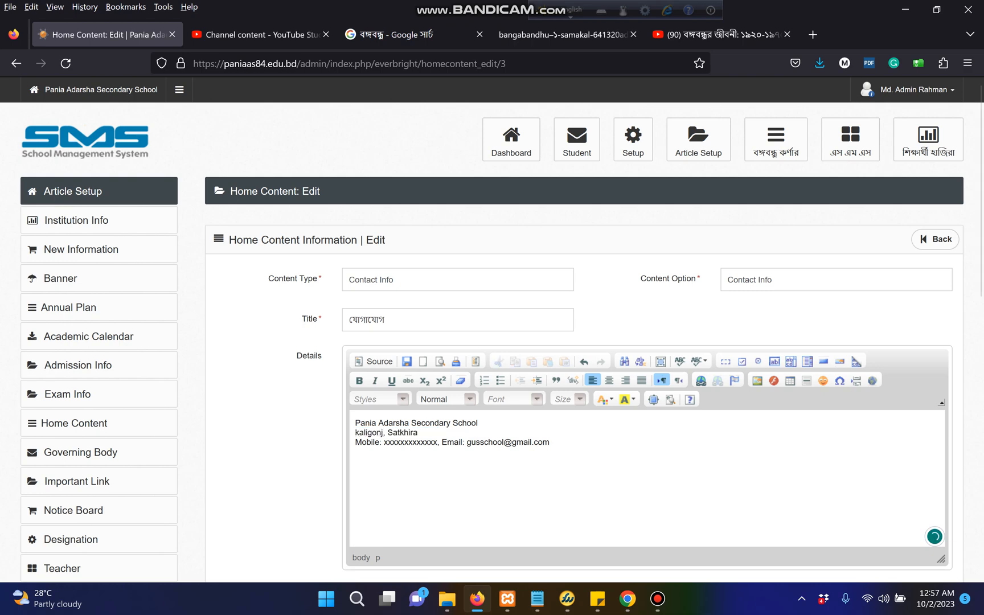
double_click(408, 442)
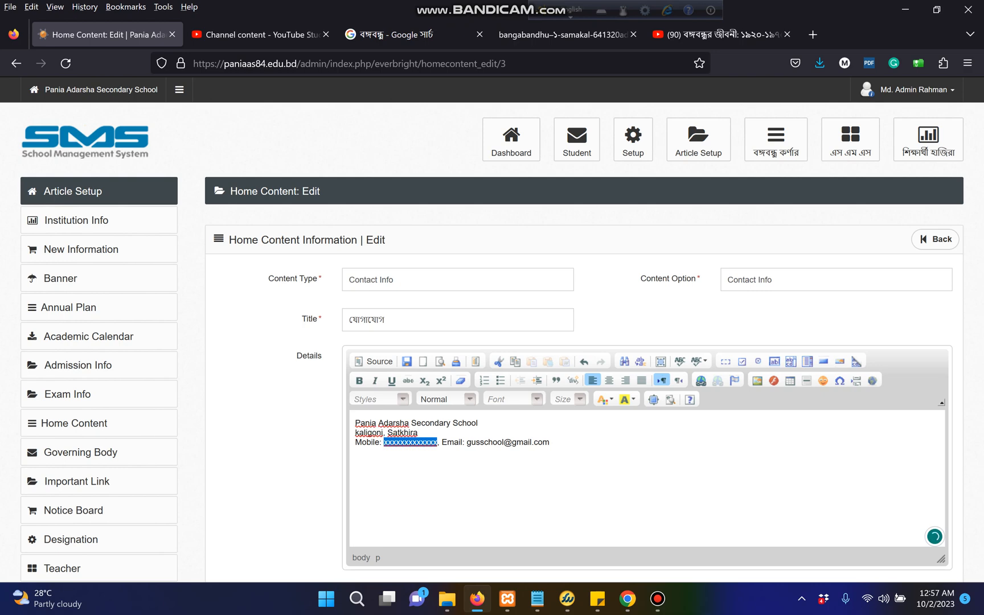
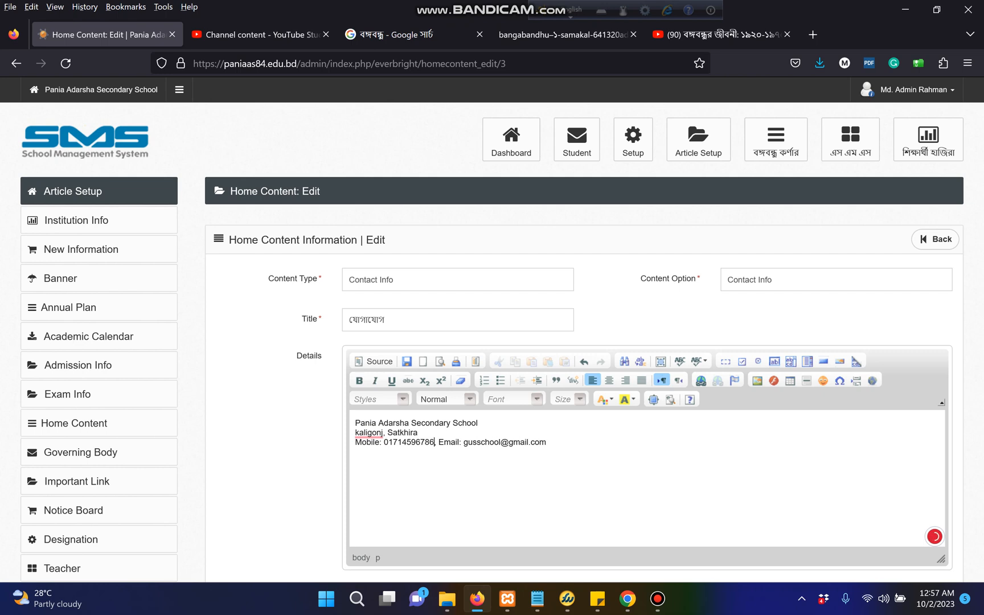
double_click(482, 443)
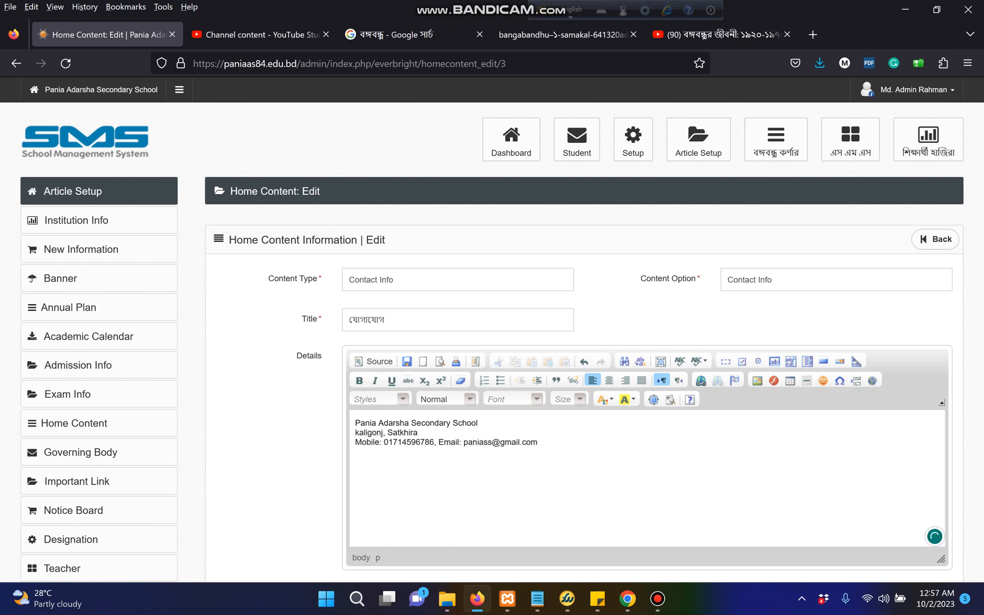
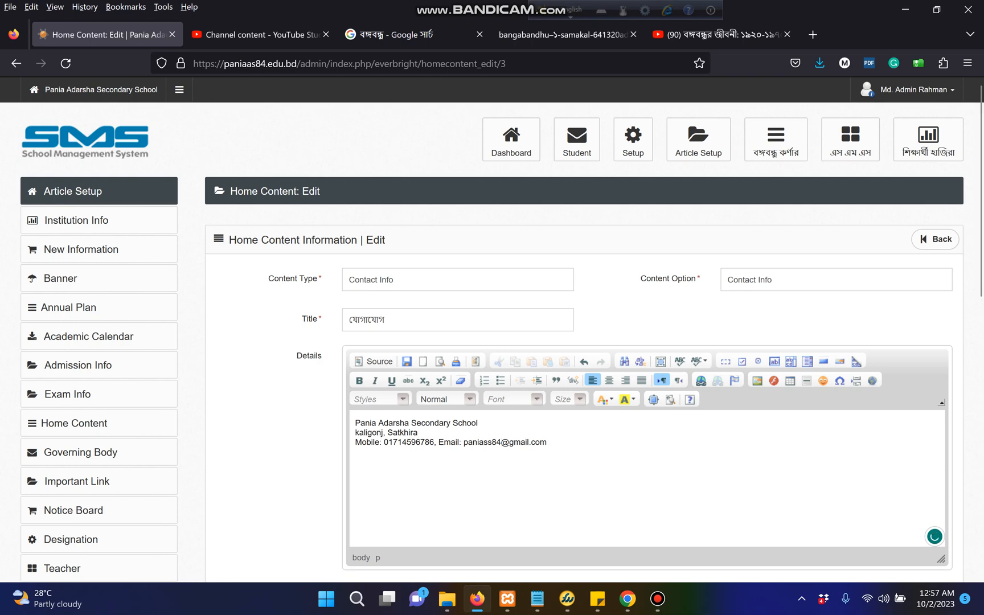
scroll(579, 342, "down", 5)
left_click(922, 448)
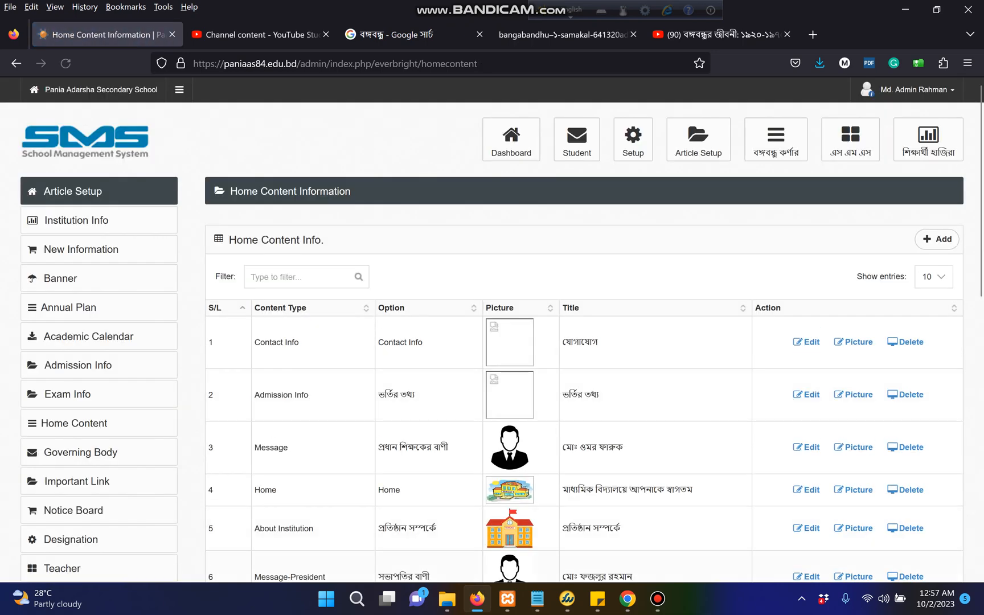
Check the updated contact details on the public site's contact address page in Chrome
mouse_move(628, 599)
left_click(552, 507)
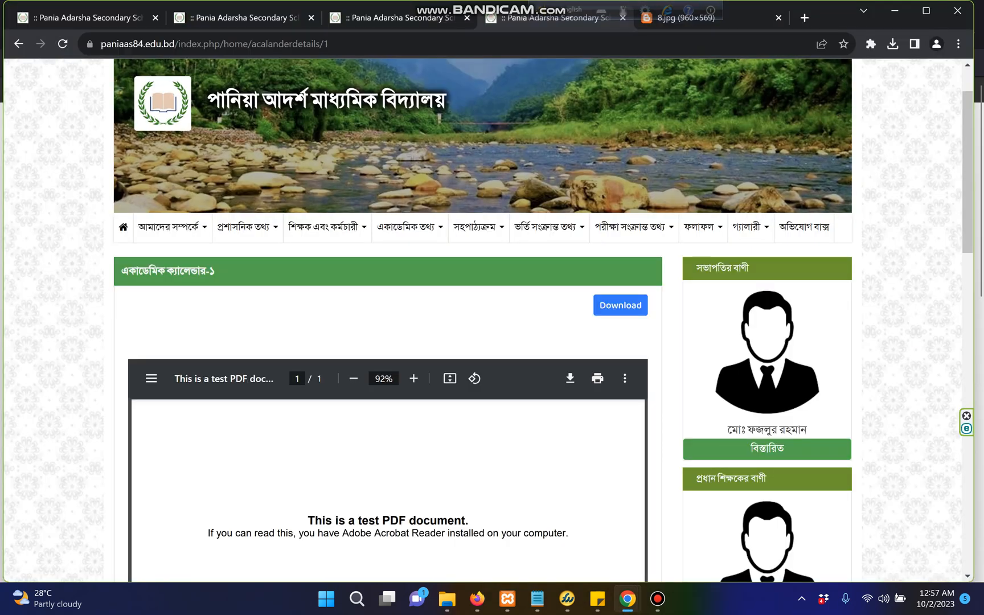
mouse_move(171, 227)
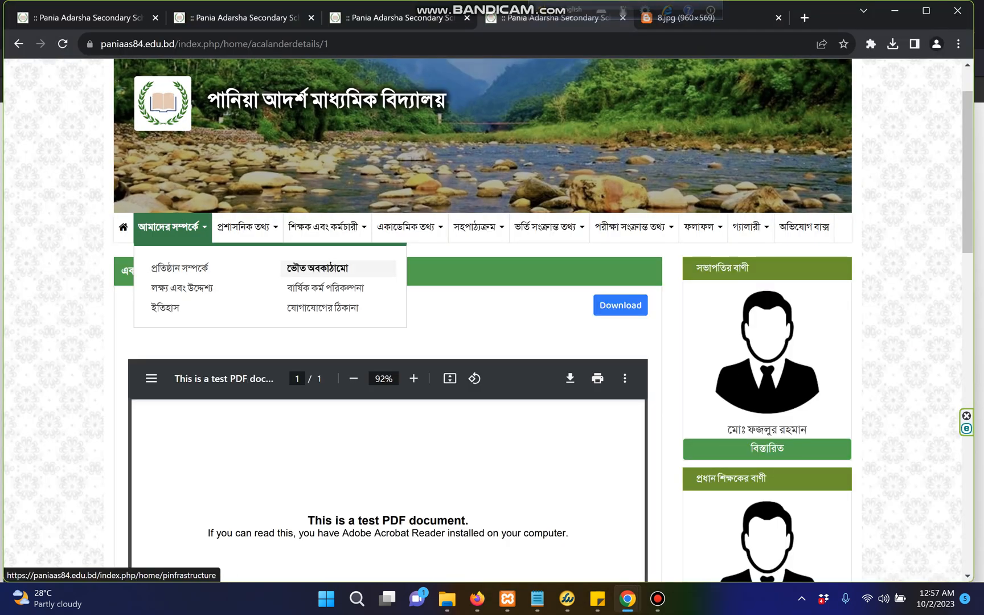
left_click(323, 308)
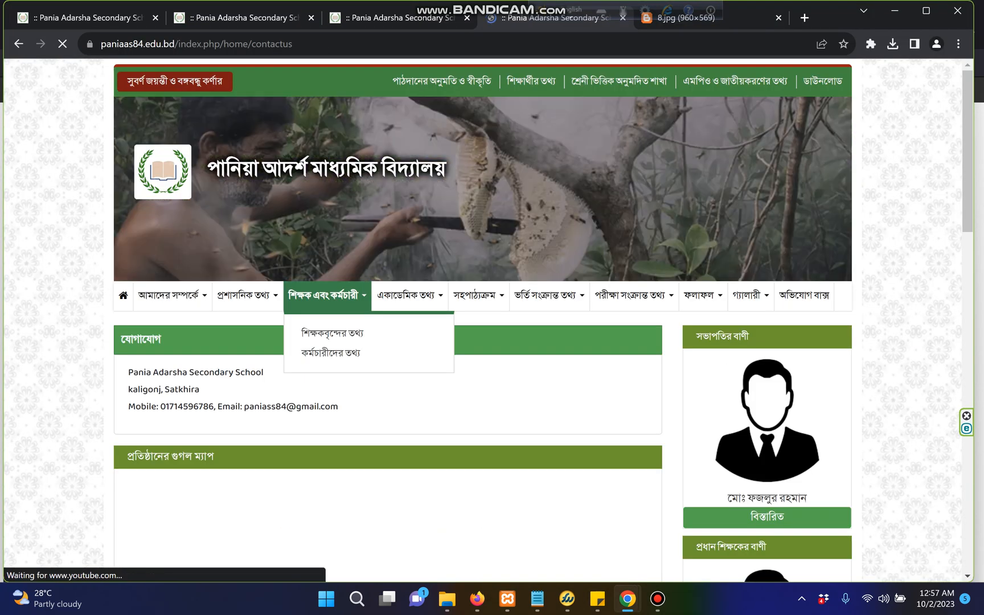
left_click_drag(340, 407, 127, 371)
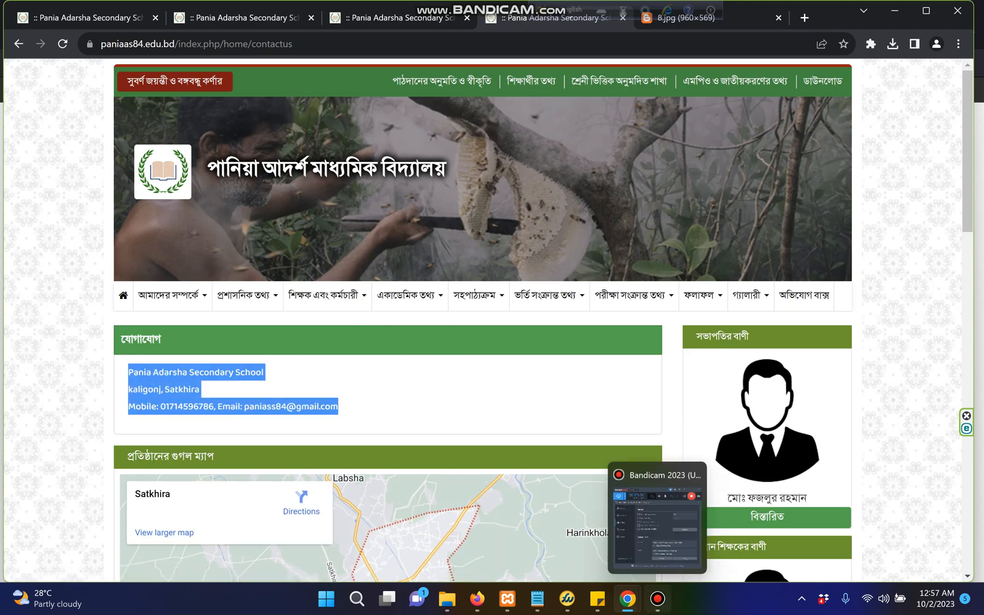
Return to the admin Home Content Information page in Firefox
left_click(658, 599)
left_click(658, 598)
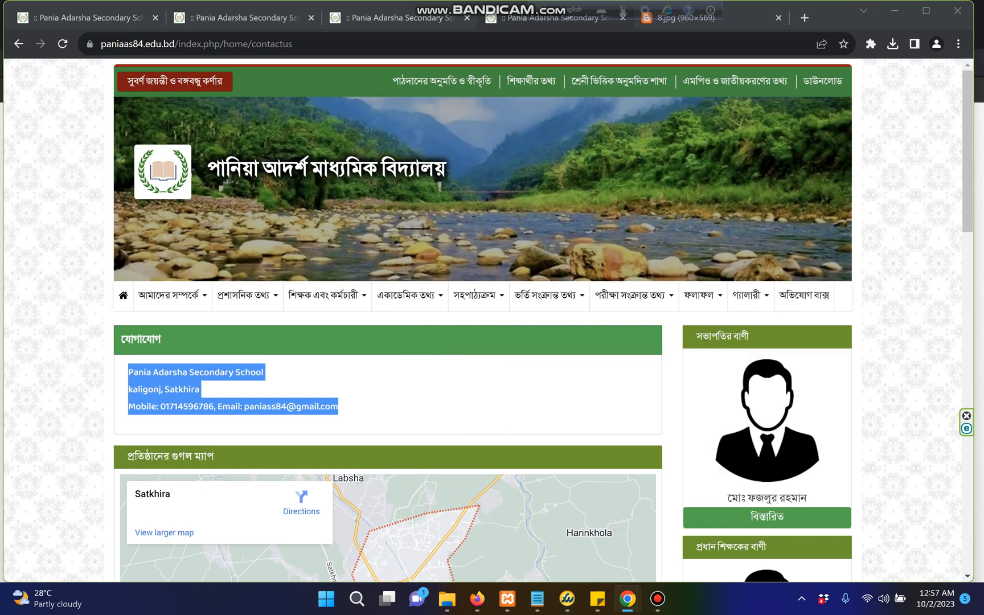
left_click(444, 394)
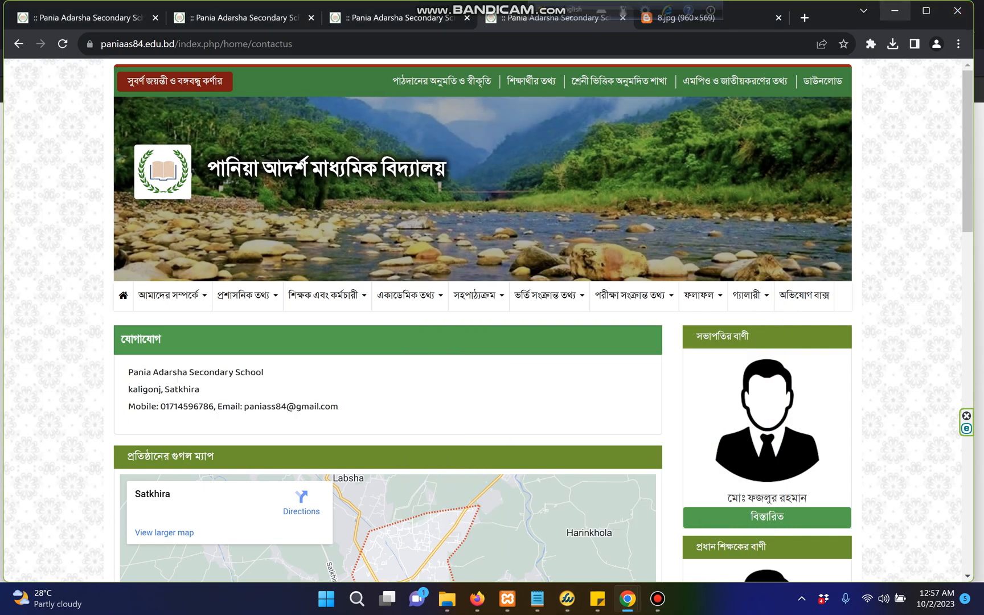
mouse_move(478, 598)
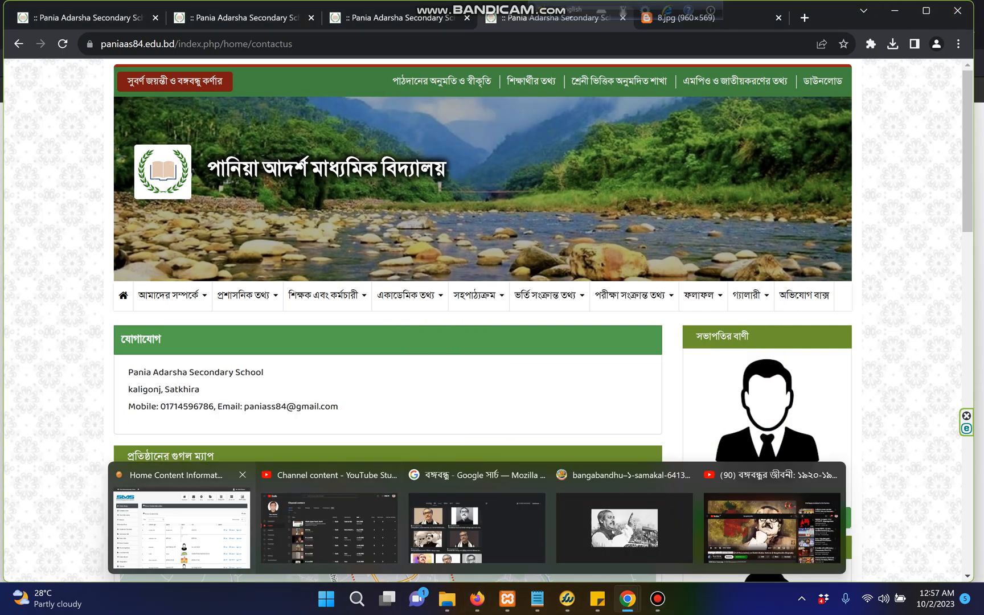
left_click(178, 529)
scroll(502, 342, "down", 3)
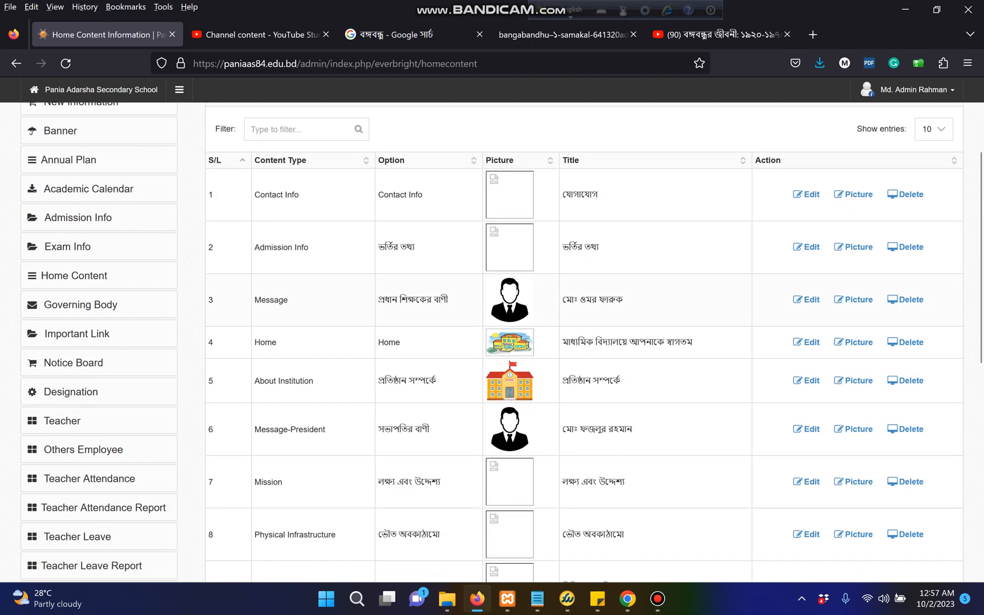
Edit row 3, the Message entry with option প্রধান শিক্ষকের বাণী
left_click_drag(289, 300, 254, 301)
left_click(296, 301)
left_click_drag(449, 300, 378, 300)
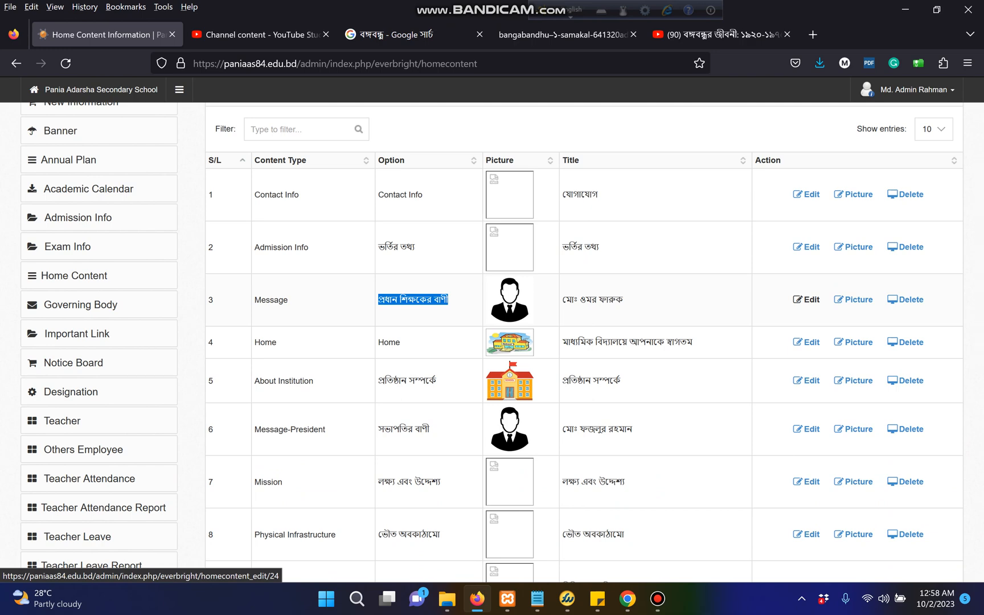
left_click(806, 299)
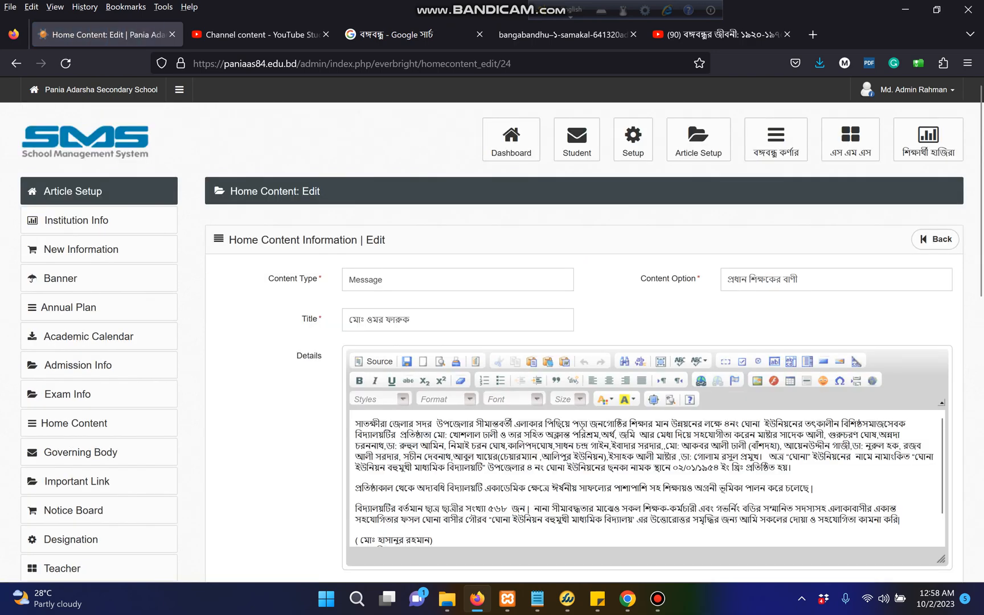
Delete all of the headmaster message's Details text, leaving the title, then go back to Home Content
key("ctrl+a")
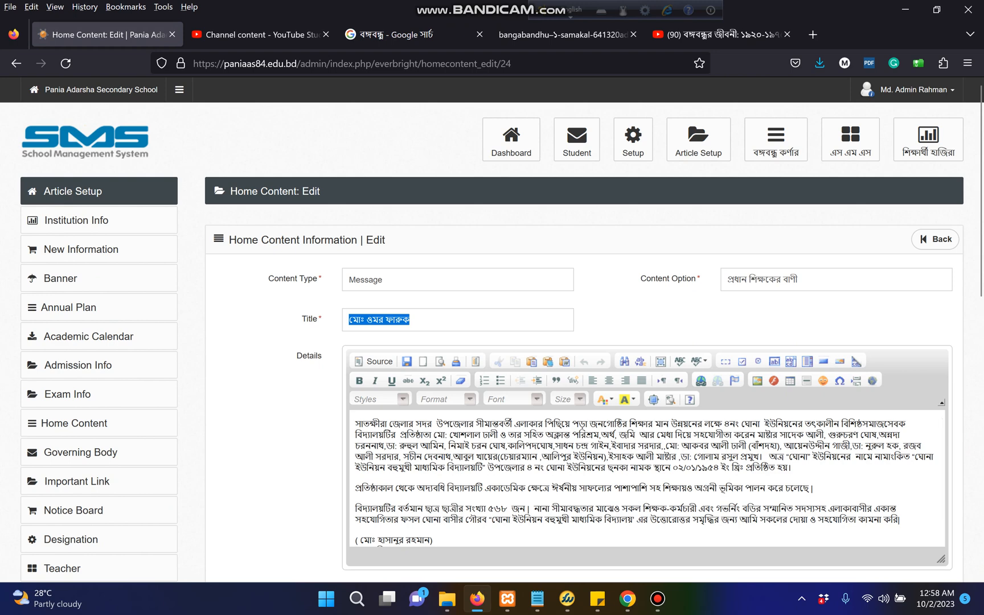
left_click(403, 320)
scroll(403, 320, "down", 3)
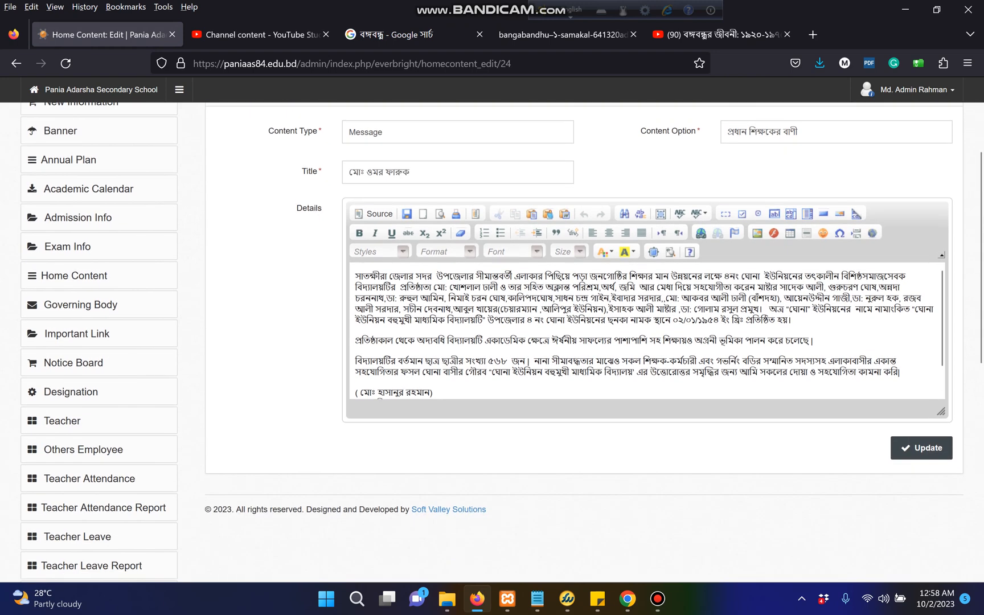
left_click(402, 320)
key("ctrl+a")
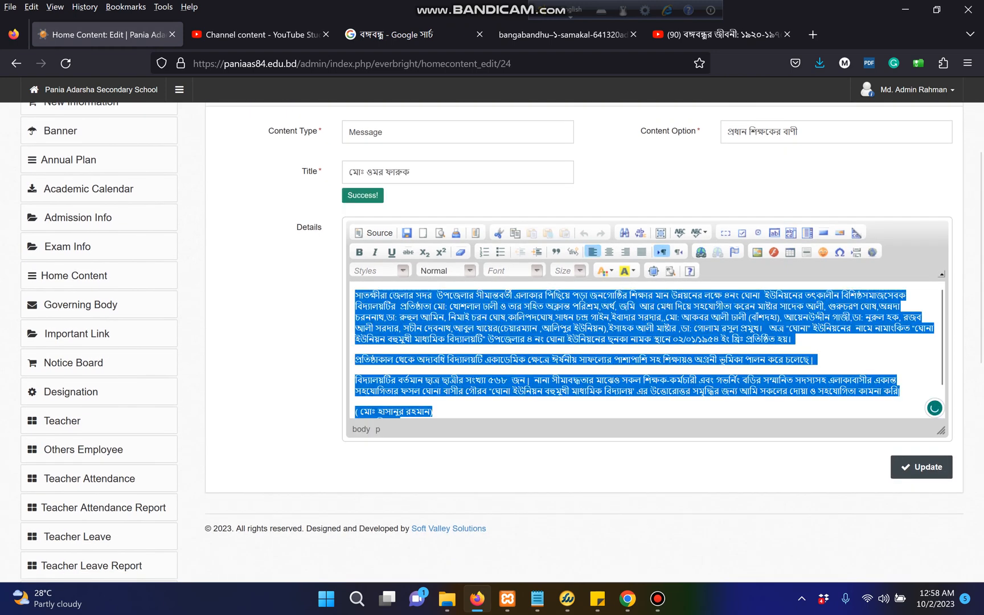
key("Delete")
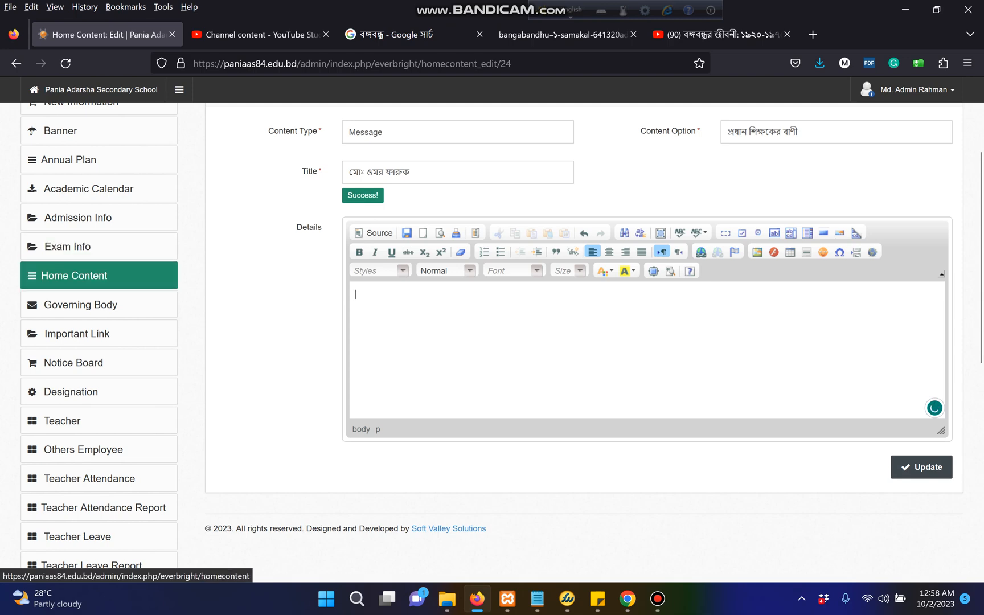
left_click(85, 276)
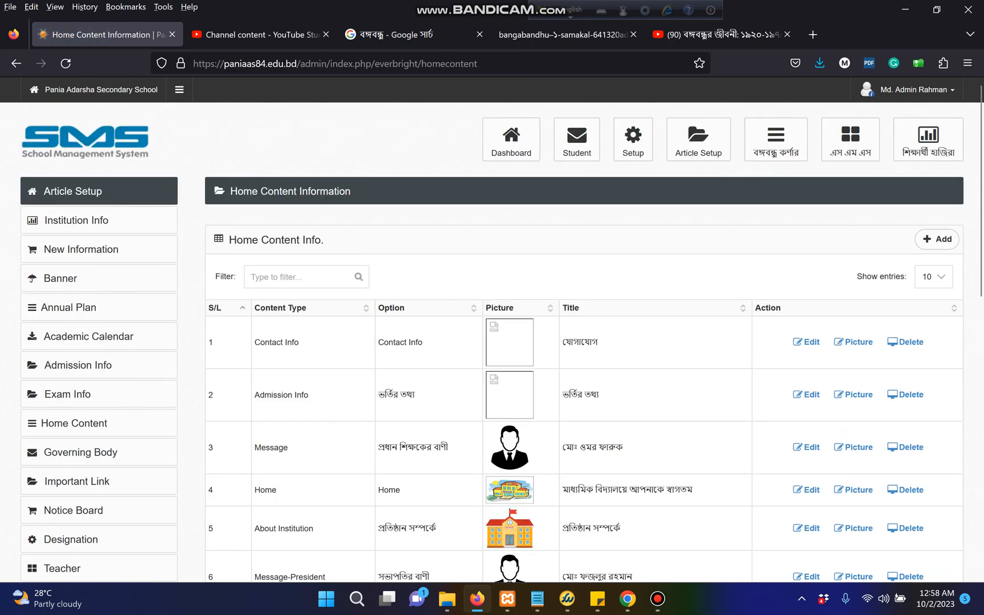
Open row 3's Picture editor and browse for a new Content Picture
scroll(584, 341, "down", 3)
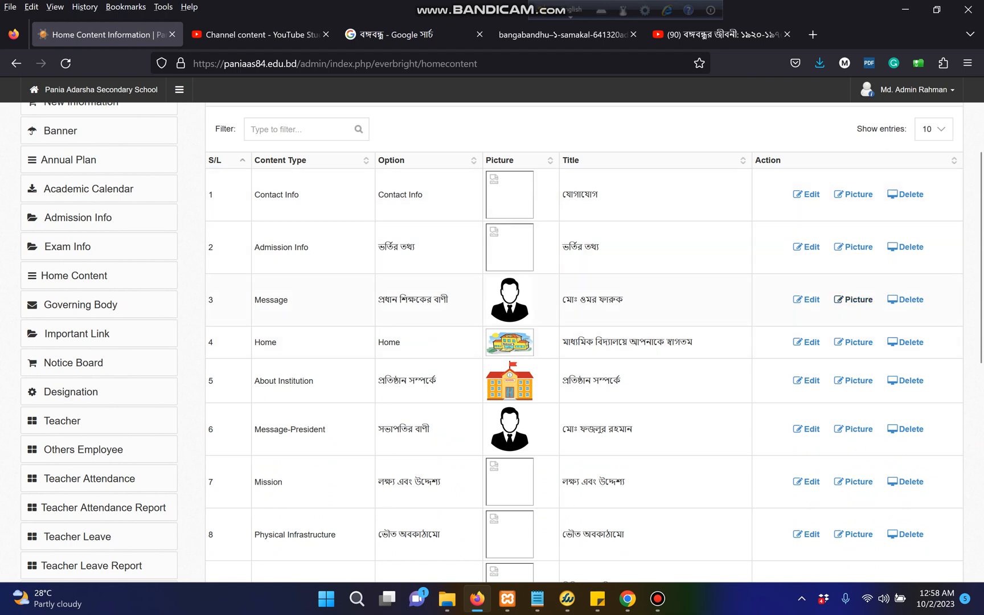
left_click(854, 300)
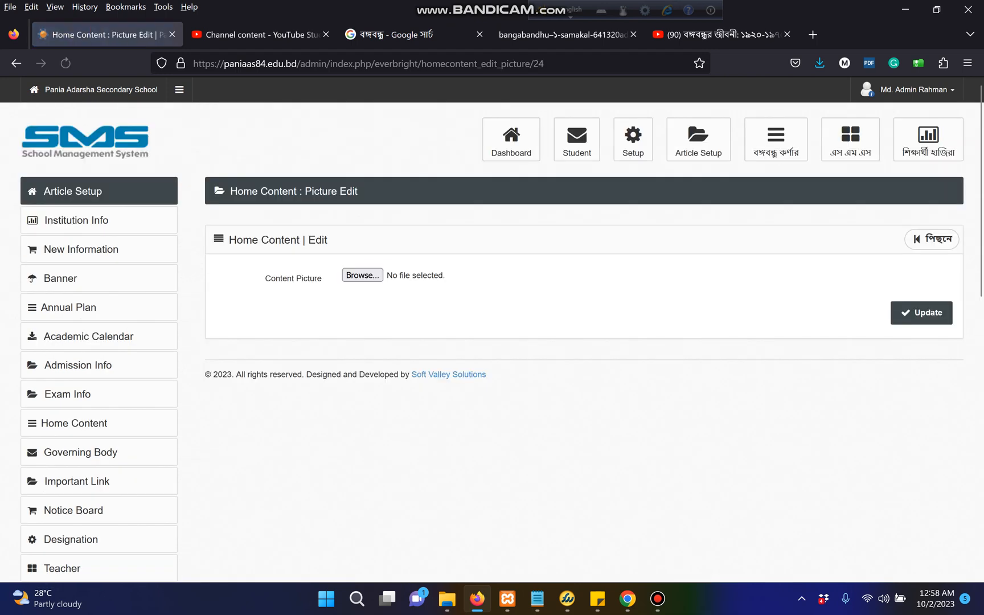
left_click(363, 275)
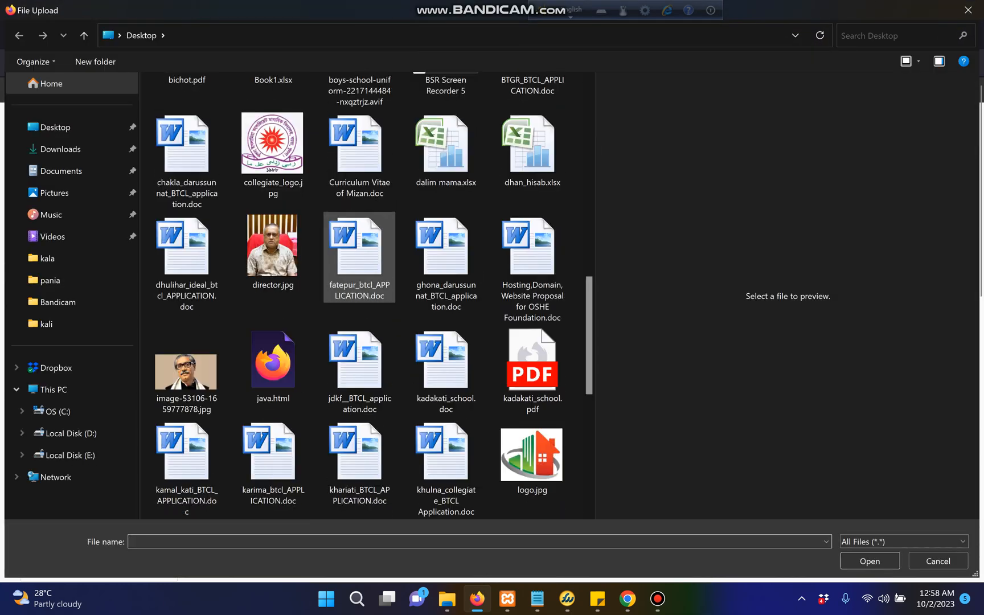
Choose admin_pic.png from the Desktop as the Content Picture
scroll(359, 257, "down", 10)
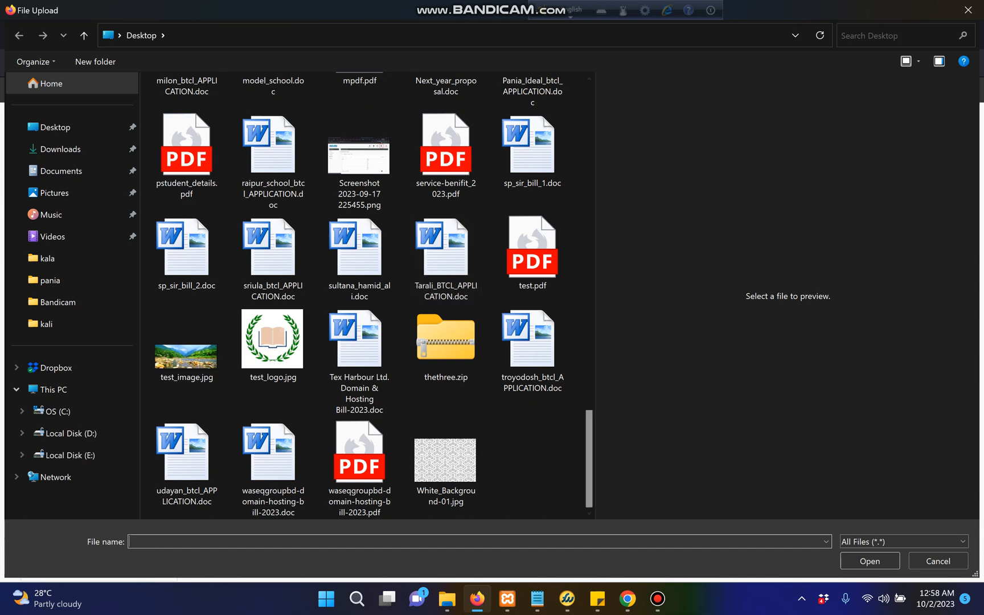
scroll(589, 456, "up", 3)
scroll(374, 295, "up", 10)
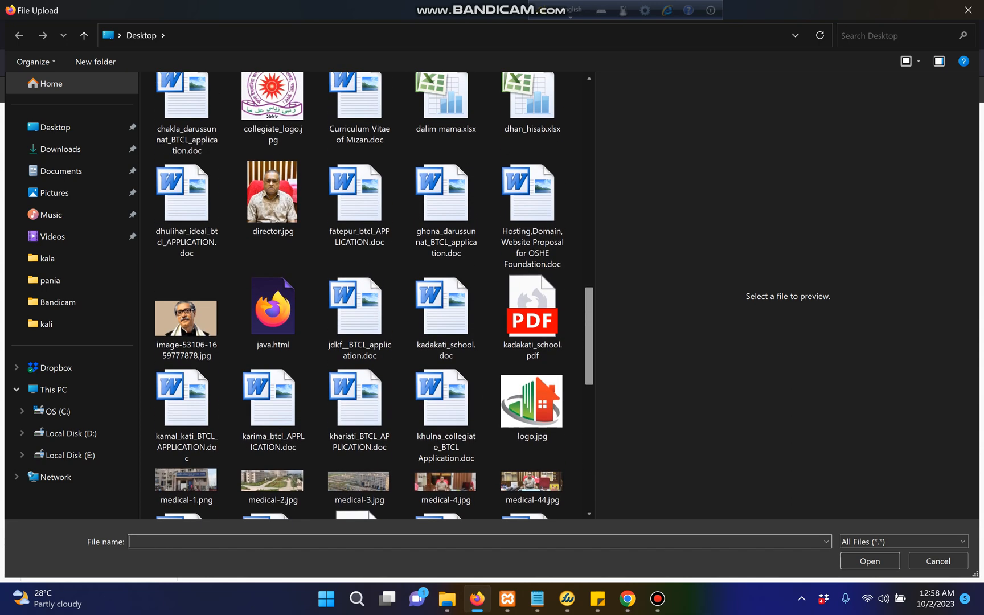
scroll(374, 295, "up", 10)
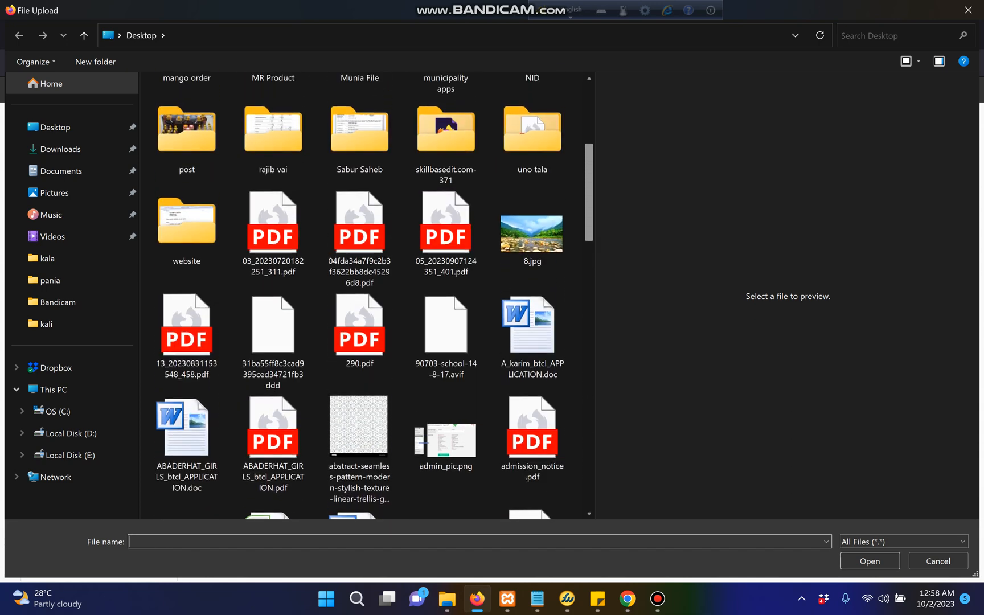
scroll(373, 295, "down", 6)
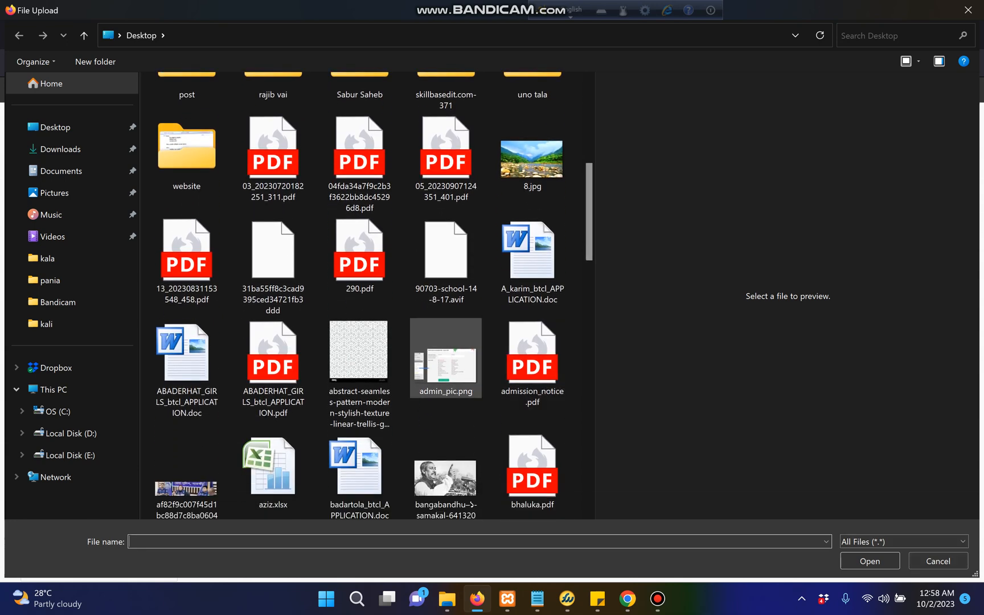
left_click(446, 360)
left_click(870, 561)
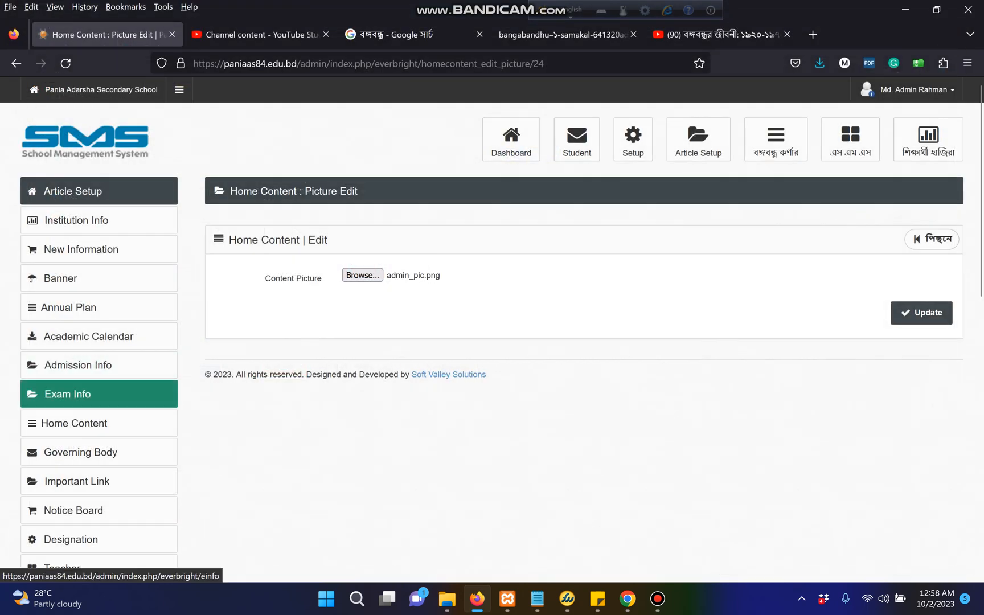
Go back to the Home Content list and look over row 4's Home entry
left_click(99, 424)
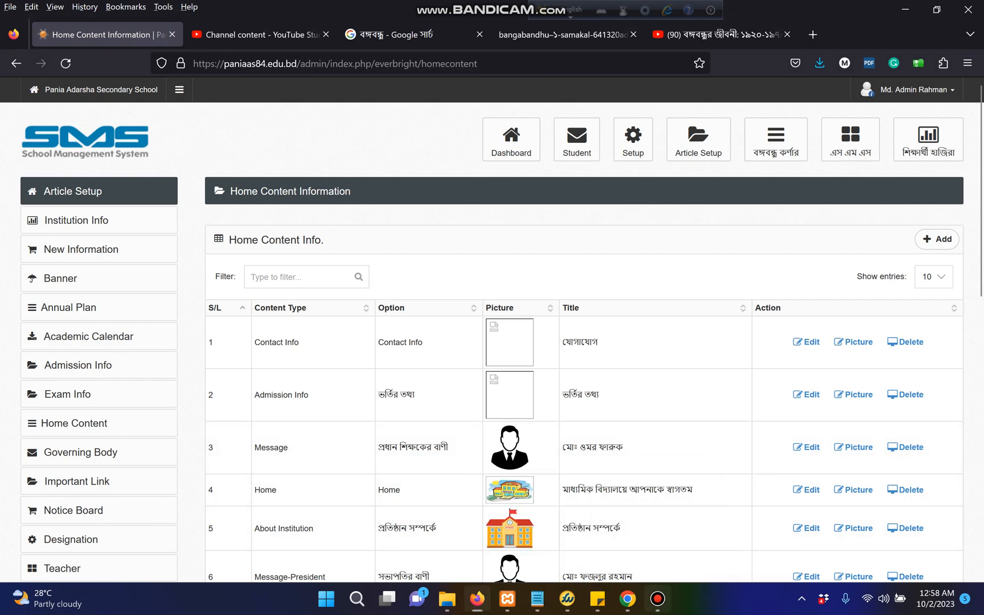
left_click(658, 598)
left_click(658, 599)
scroll(502, 334, "down", 2)
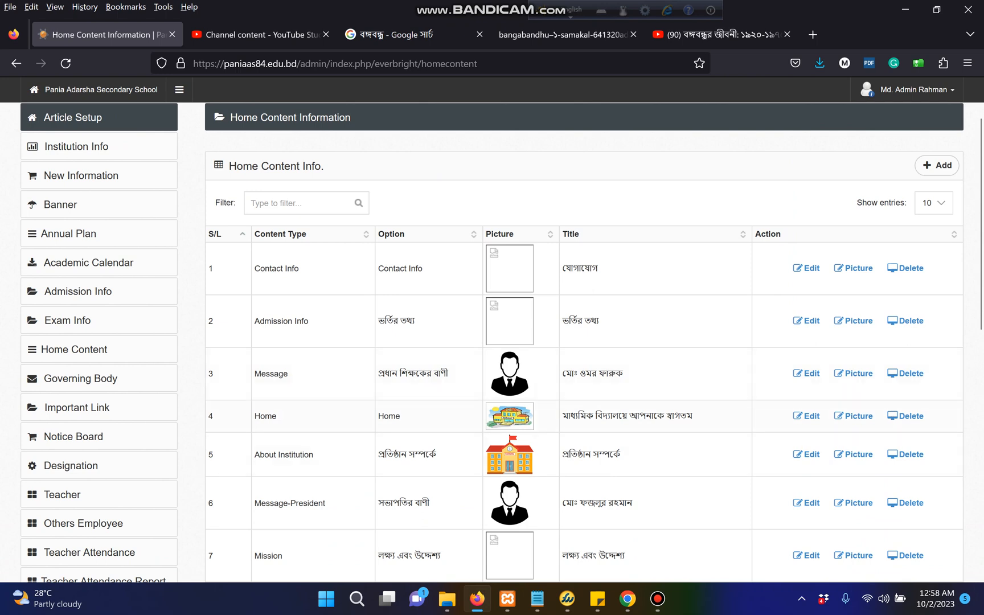
double_click(398, 416)
left_click_drag(277, 416, 254, 415)
double_click(390, 416)
Switch to the school's public website contact page in Chrome
left_click(628, 598)
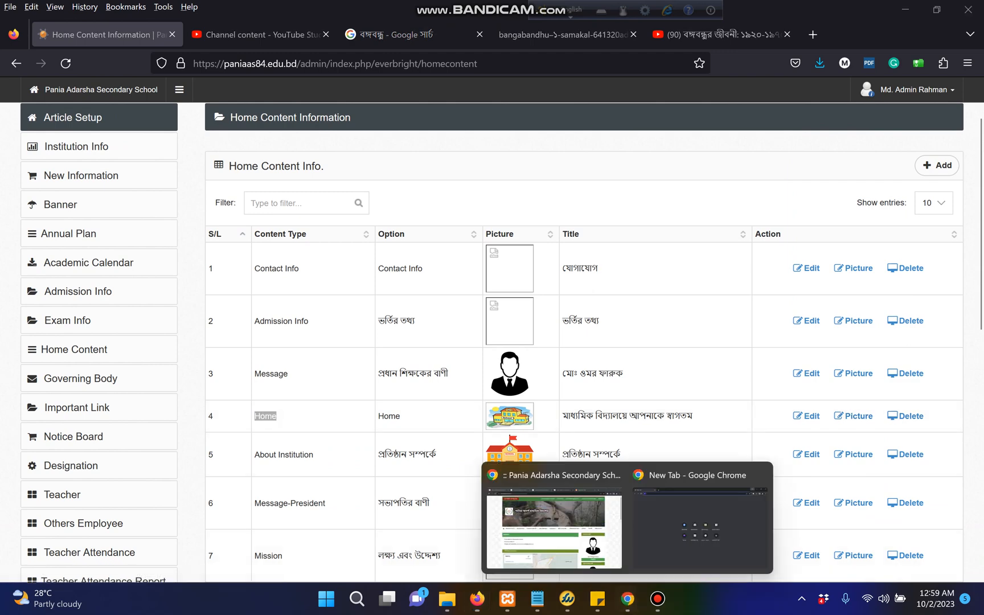
left_click(552, 529)
mouse_move(171, 295)
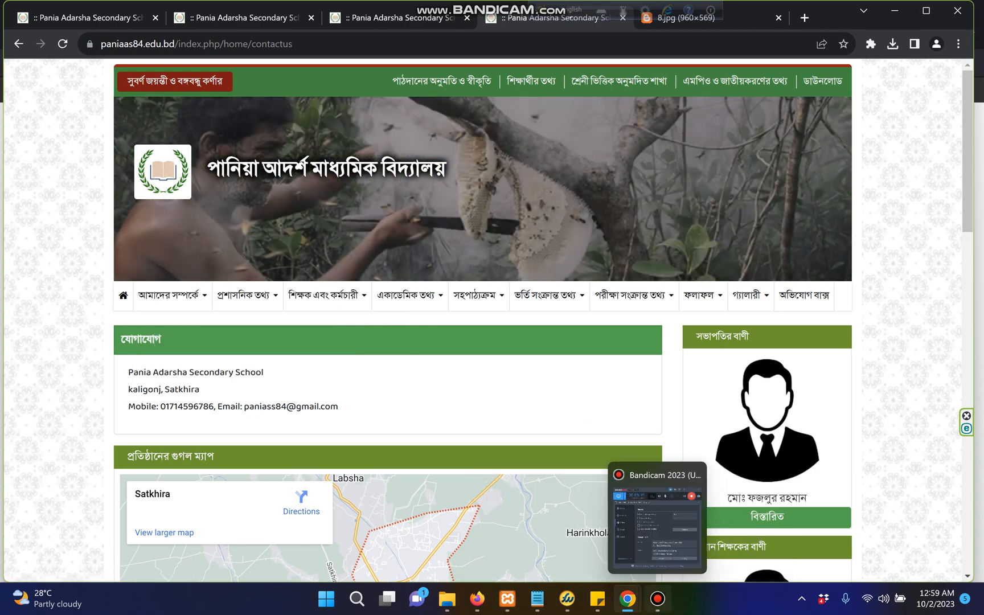
Open ইতিহাস (History) under আমাদের সম্পর্কে on the public site and scroll through it
left_click(658, 599)
left_click(658, 598)
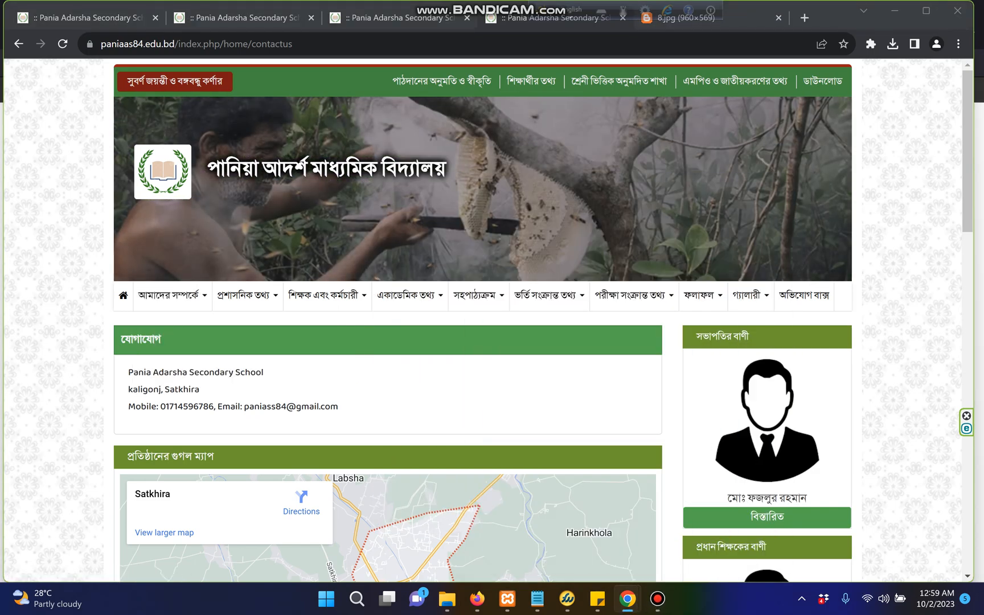
left_click(170, 295)
left_click(165, 377)
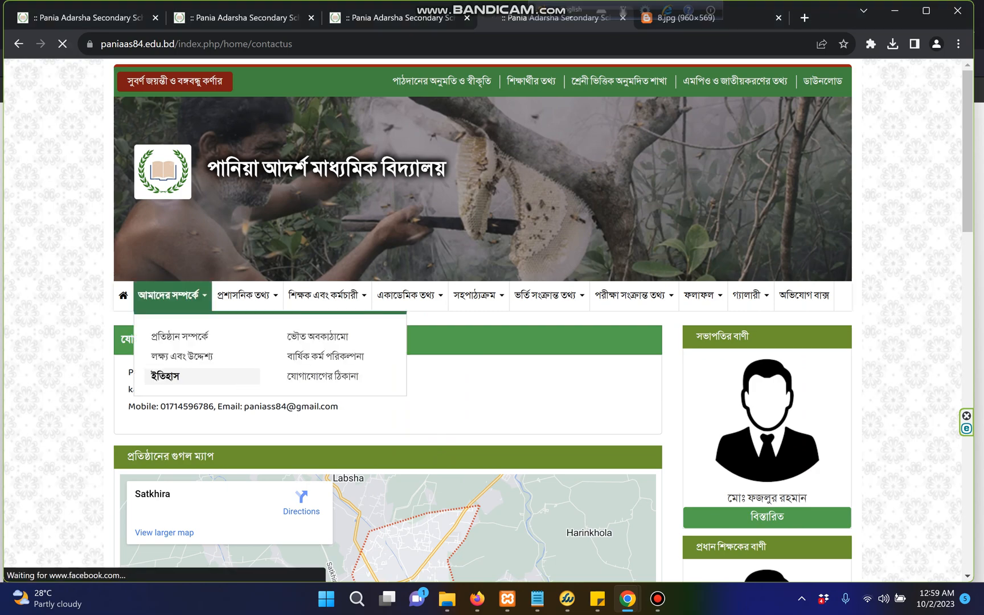
scroll(483, 320, "down", 1)
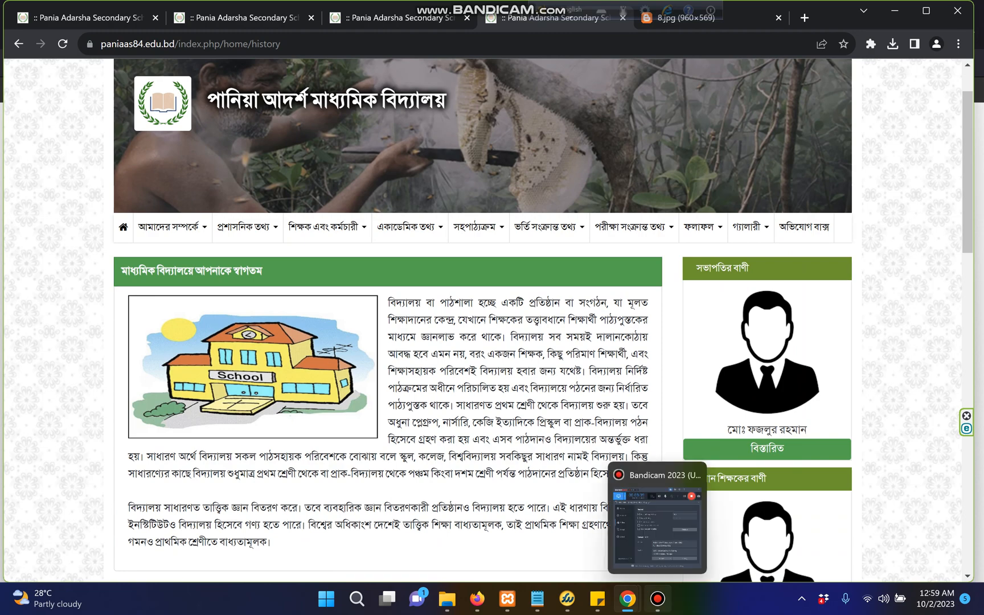
left_click(658, 599)
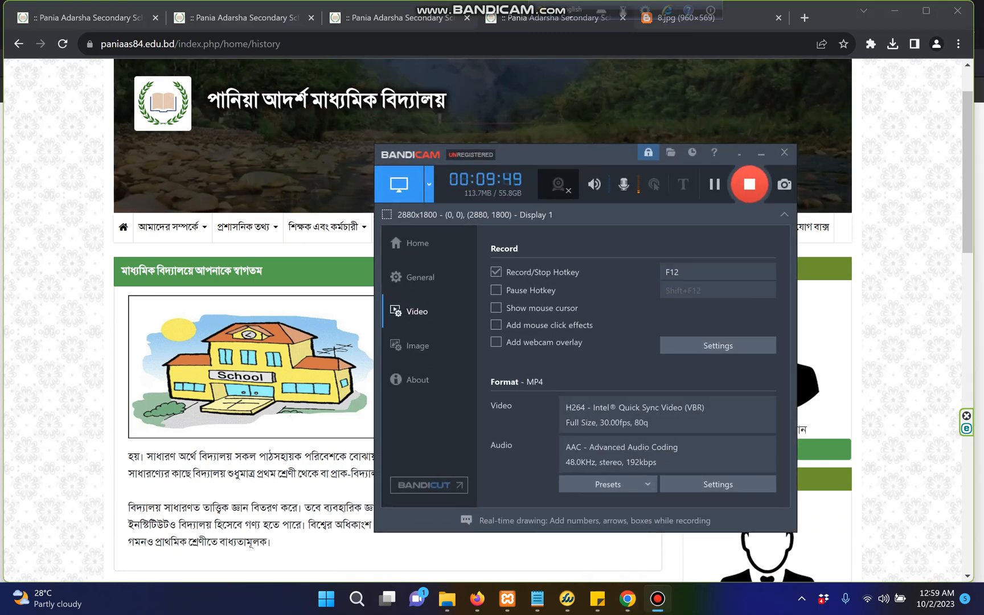
left_click(762, 153)
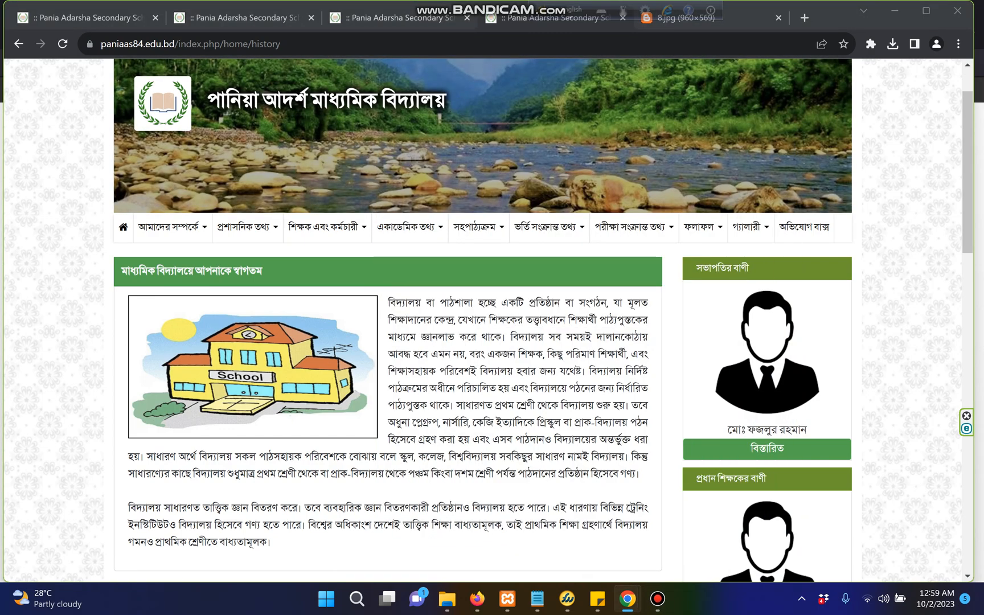
scroll(483, 320, "up", 1)
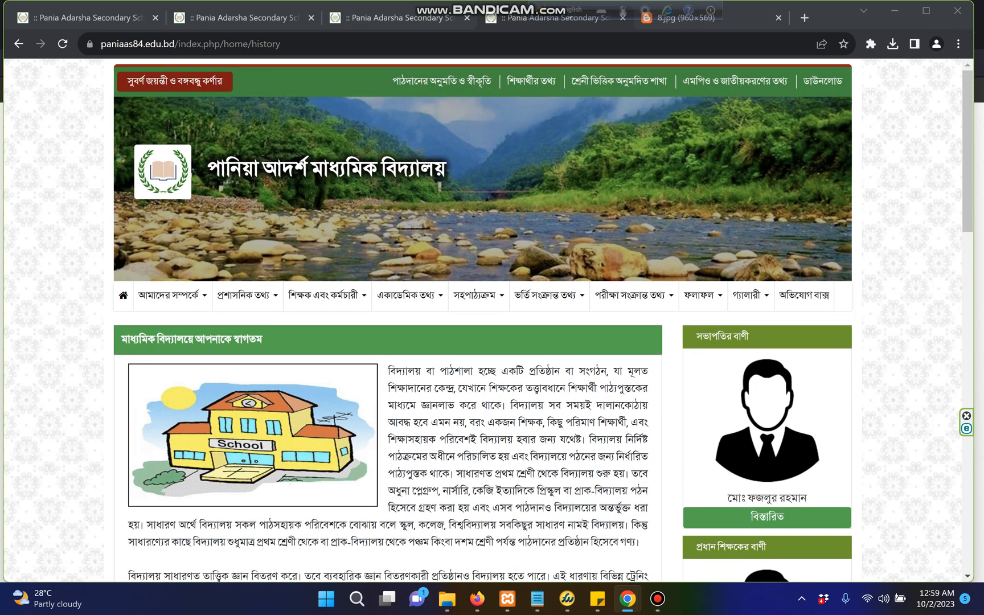